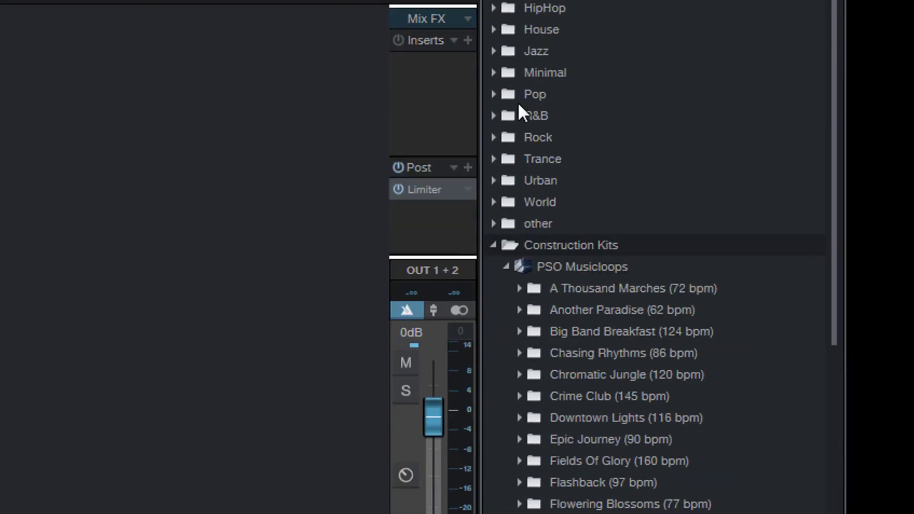
double_click(498, 47)
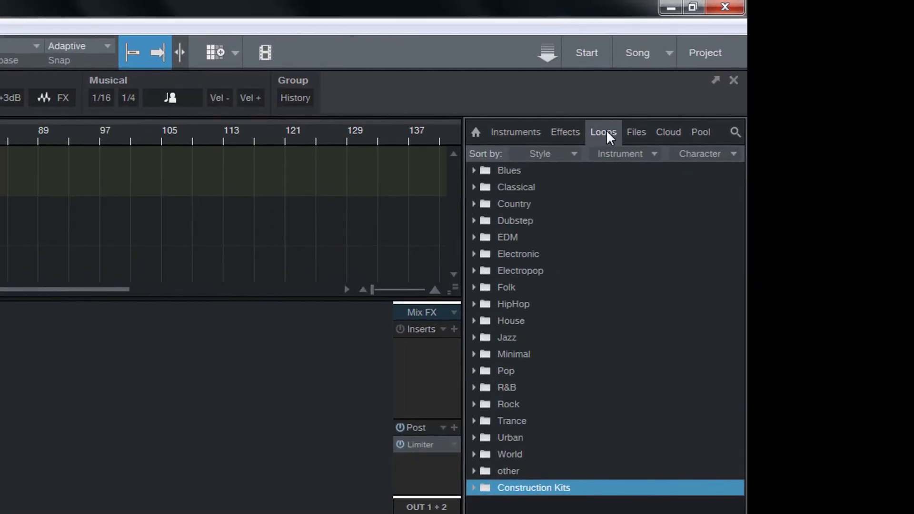
left_click(509, 132)
left_click(560, 134)
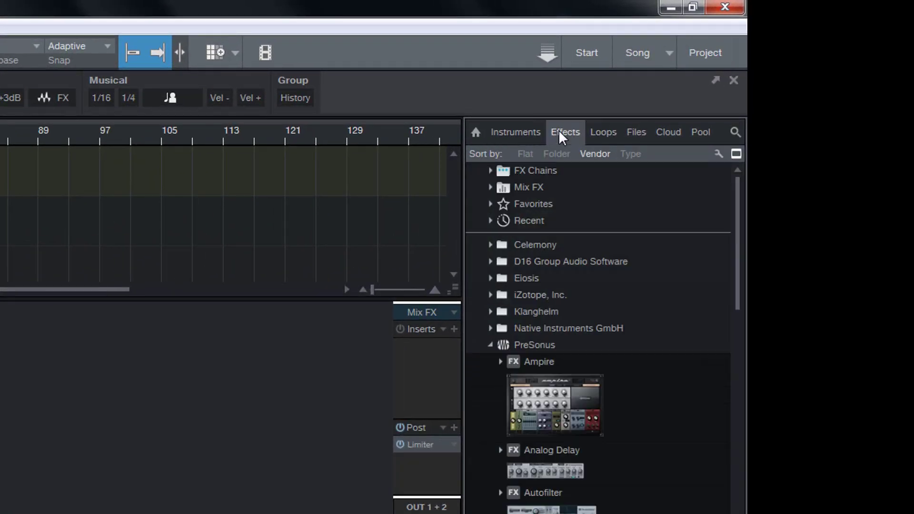
left_click(604, 132)
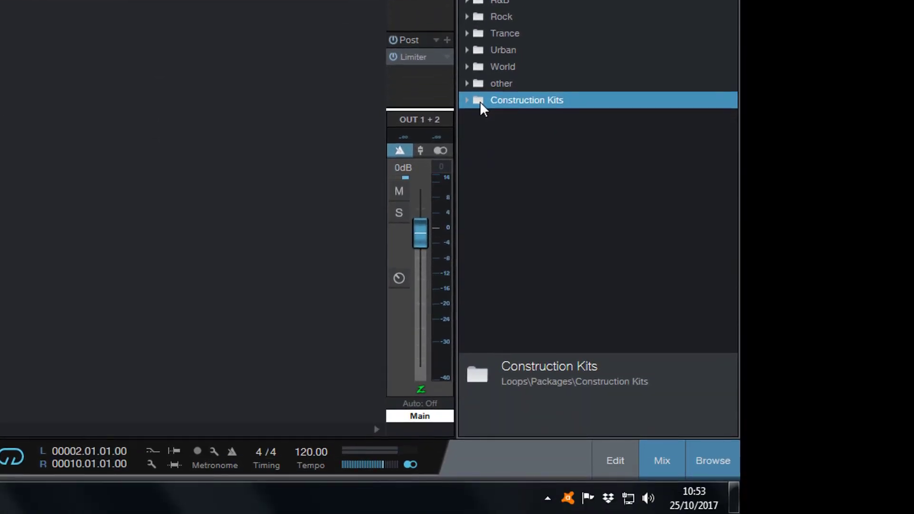
Expand the Mallets In My Gate (117 bpm) kit within the PSO Musicloops construction kits and examine its Part A folder
double_click(480, 102)
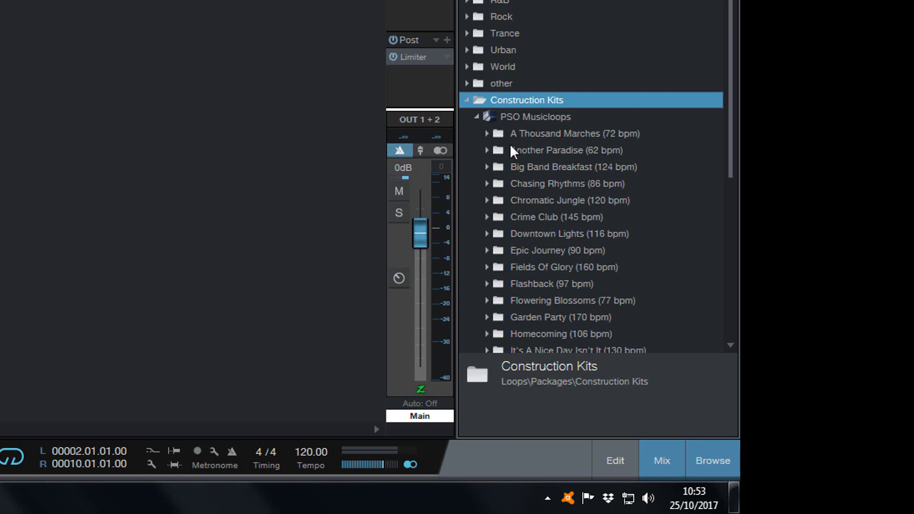
scroll(516, 168, "down", 1)
scroll(516, 167, "down", 1)
left_click(518, 18)
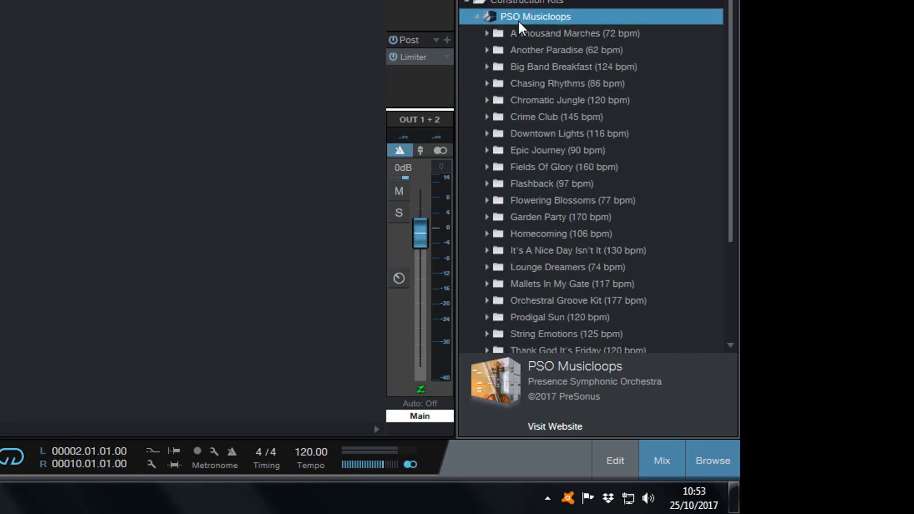
scroll(555, 87, "down", 3)
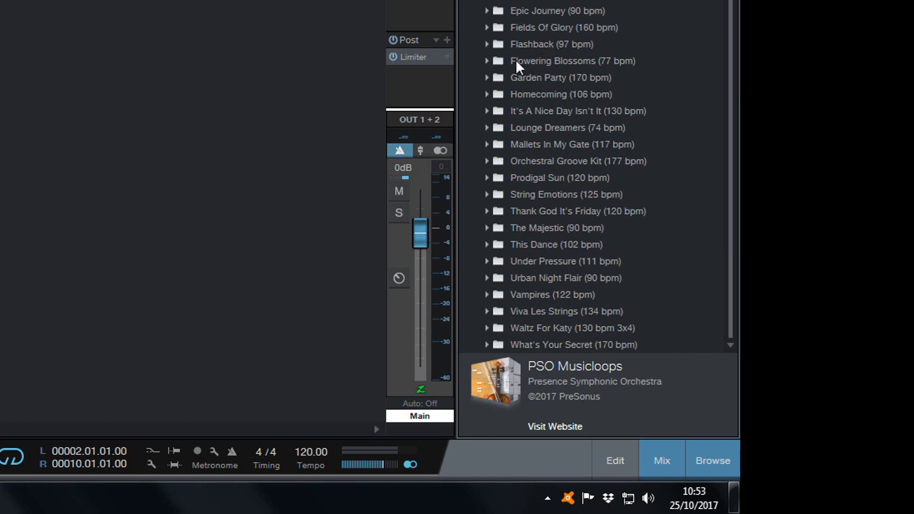
double_click(527, 145)
scroll(602, 201, "down", 2)
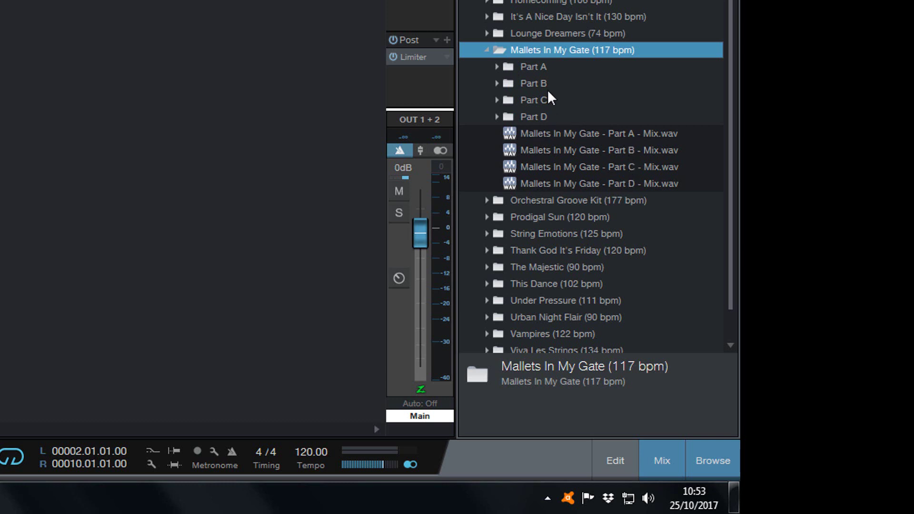
left_click(498, 66)
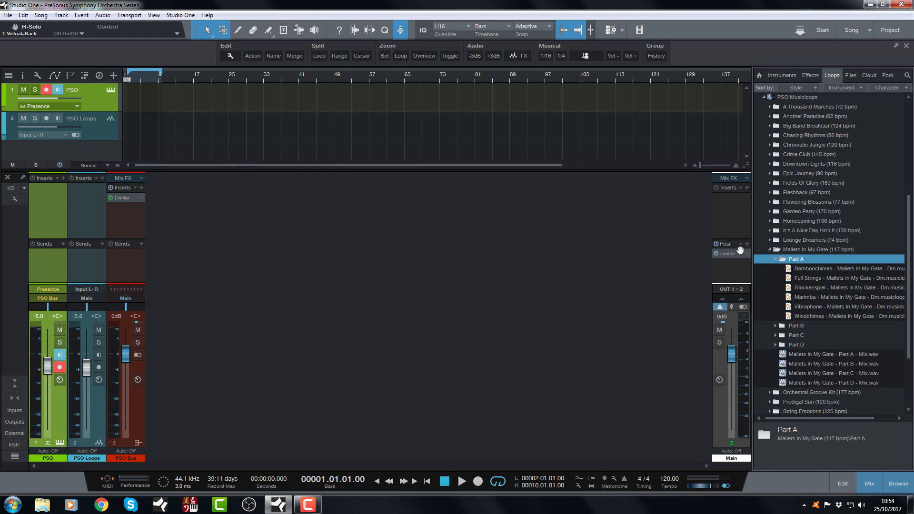
double_click(782, 261)
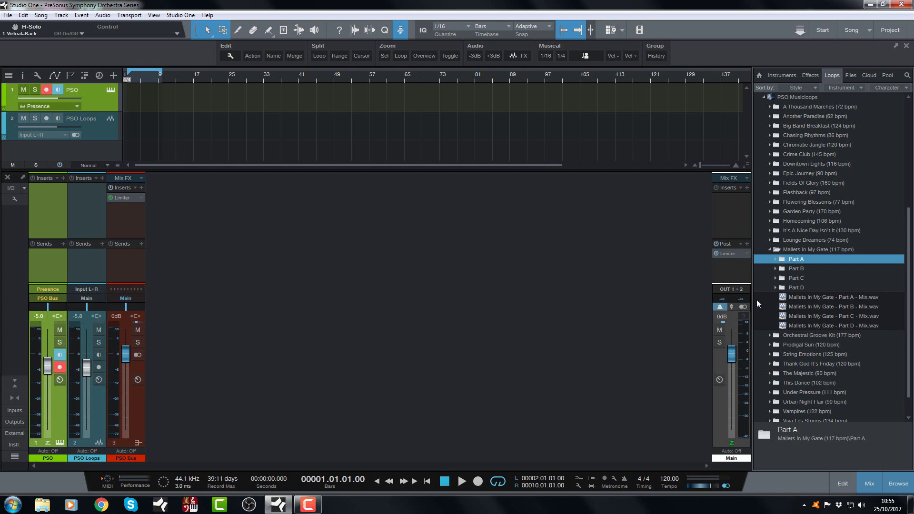
Audition the Part A, B, C and D mix WAV files of Mallets In My Gate in sequence, then stop the preview
left_click(795, 296)
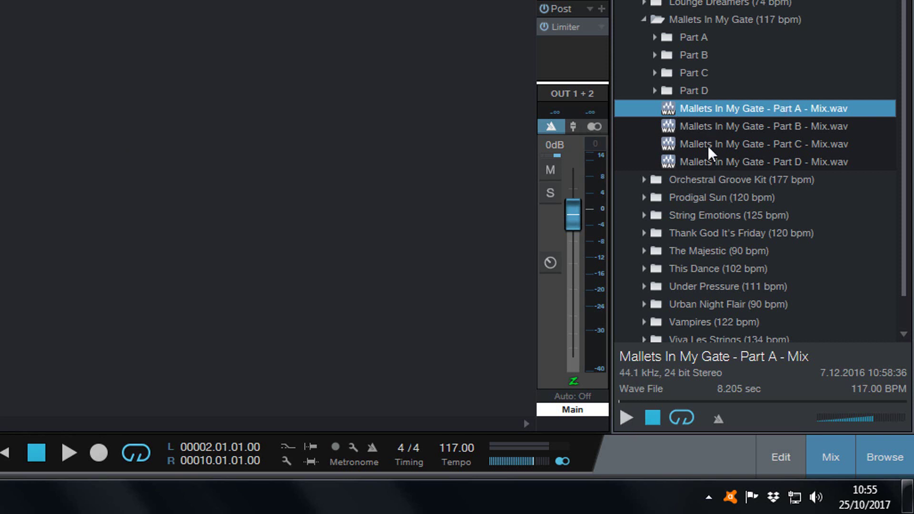
left_click(624, 418)
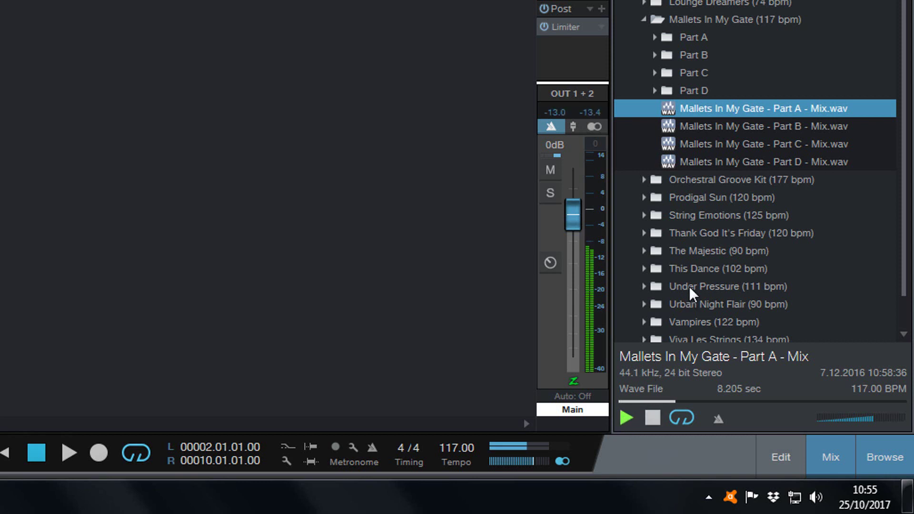
left_click(714, 127)
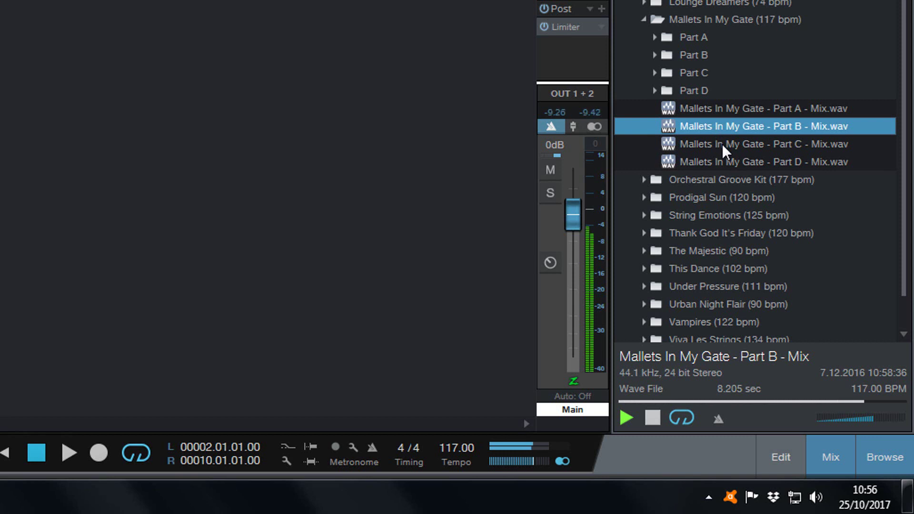
left_click(722, 144)
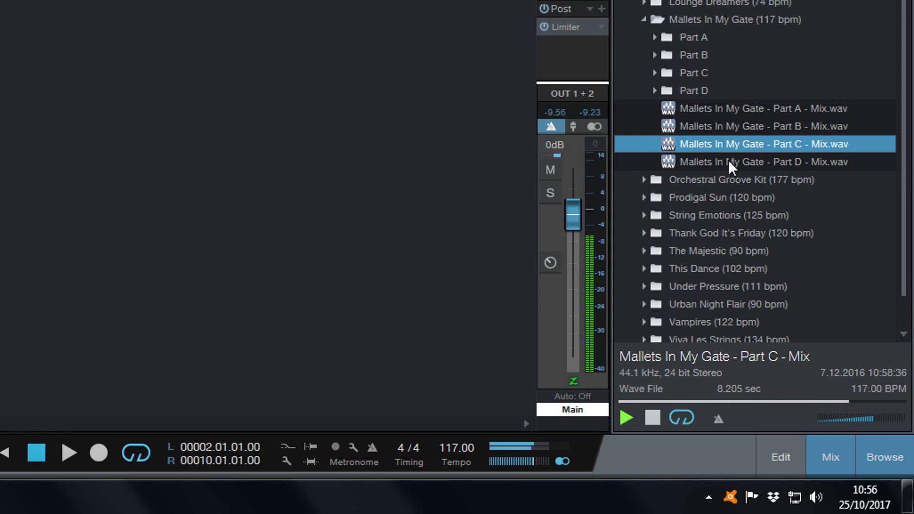
left_click(729, 160)
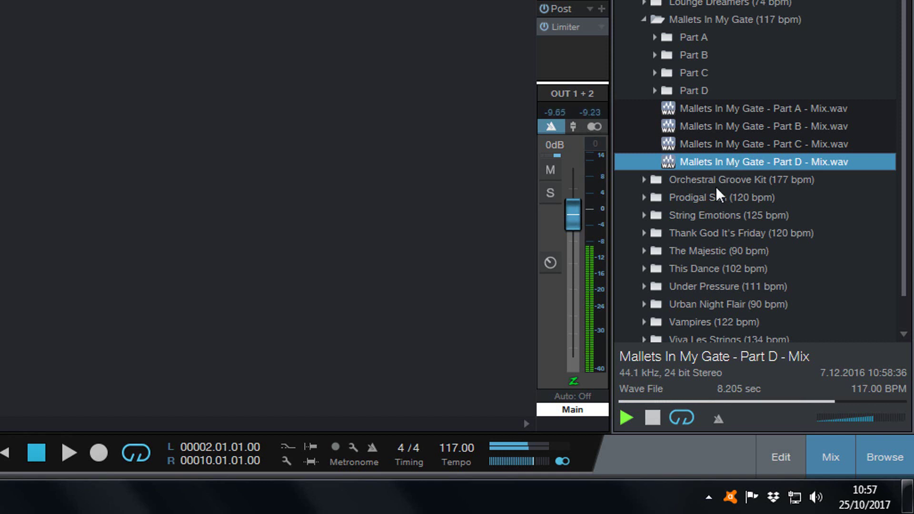
left_click(652, 417)
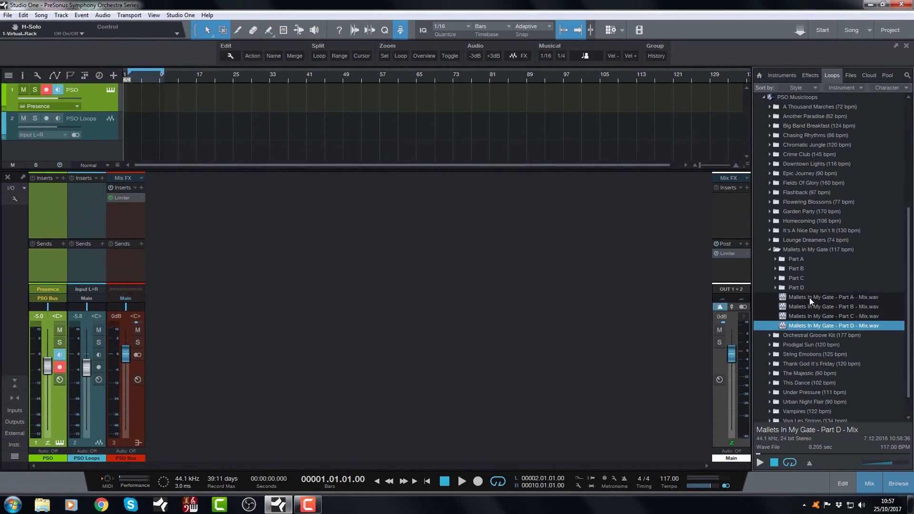
Place the Mallets In My Gate Part A mix at the start of the PSO Loops track and duplicate it once
left_click_drag(810, 299, 139, 127)
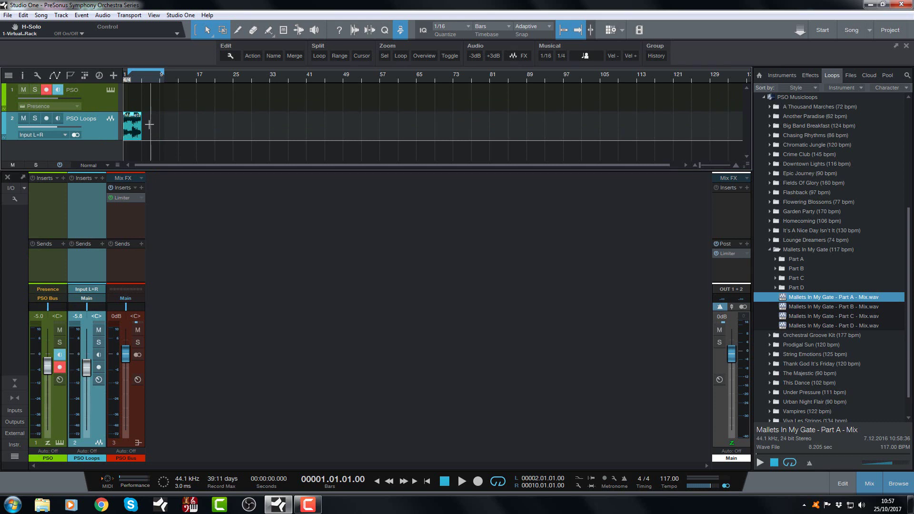
key("a")
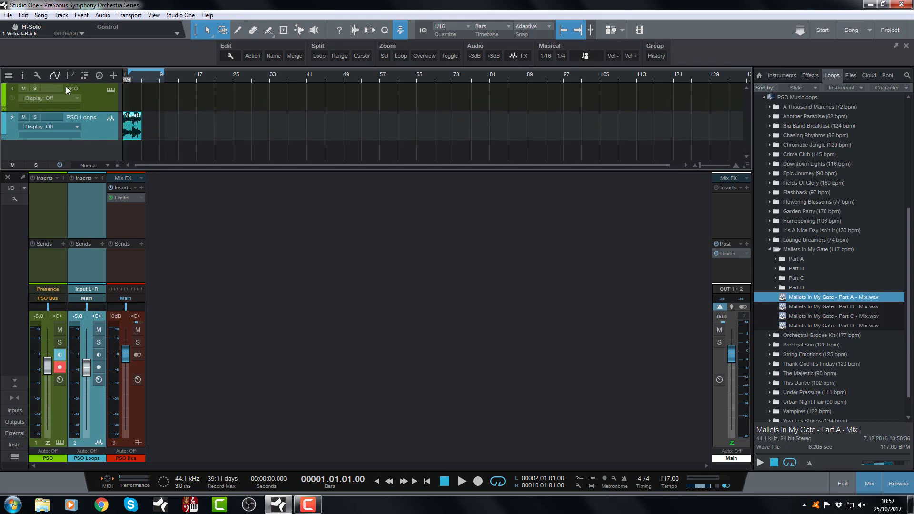
left_click(55, 76)
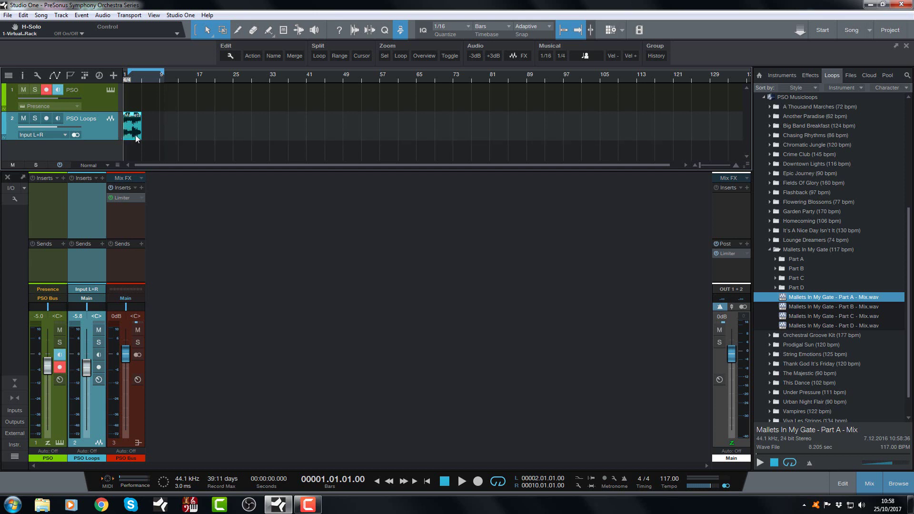
key("d")
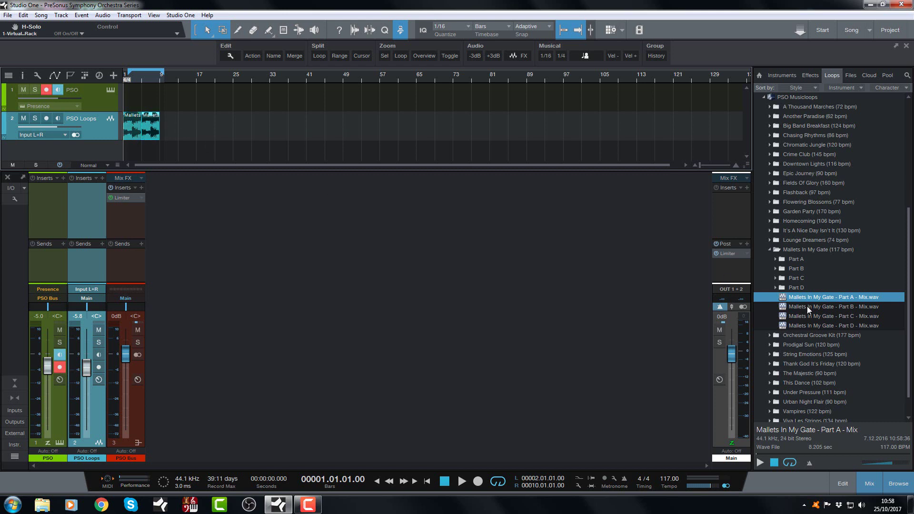
Append the Part B mix twice, the Part C mix once and the Part D mix twice to the PSO Loops track
left_click_drag(807, 307, 183, 120)
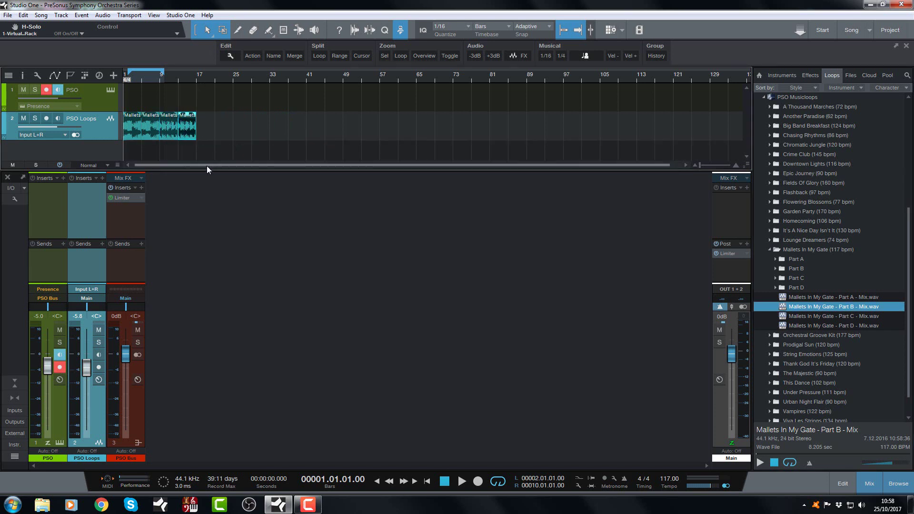
left_click_drag(799, 318, 215, 128)
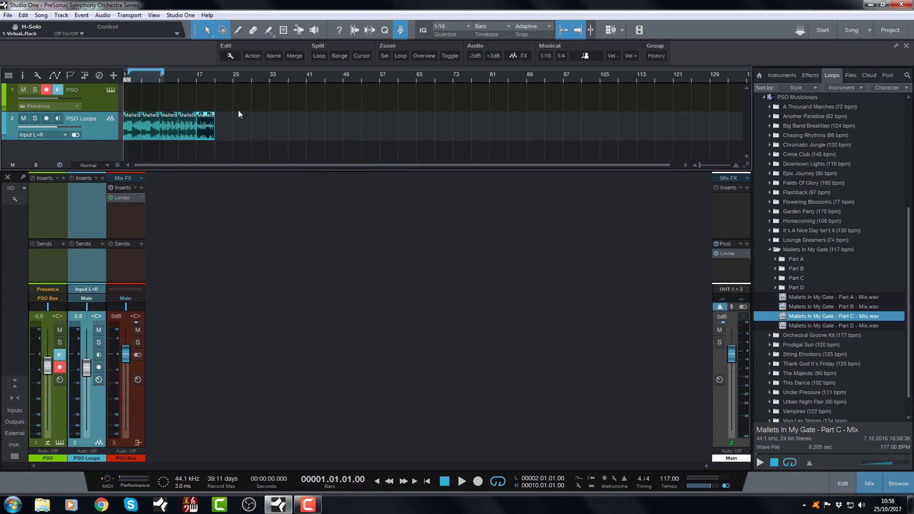
left_click_drag(808, 328, 235, 128)
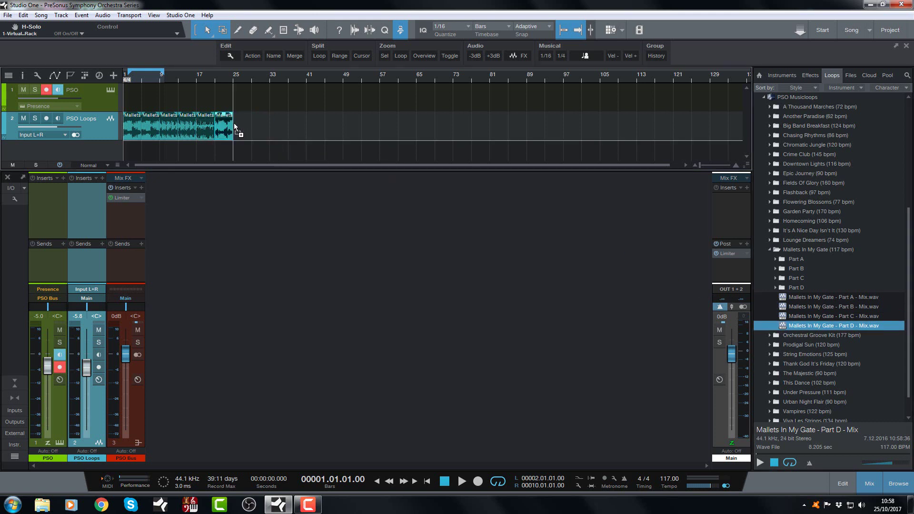
key("d")
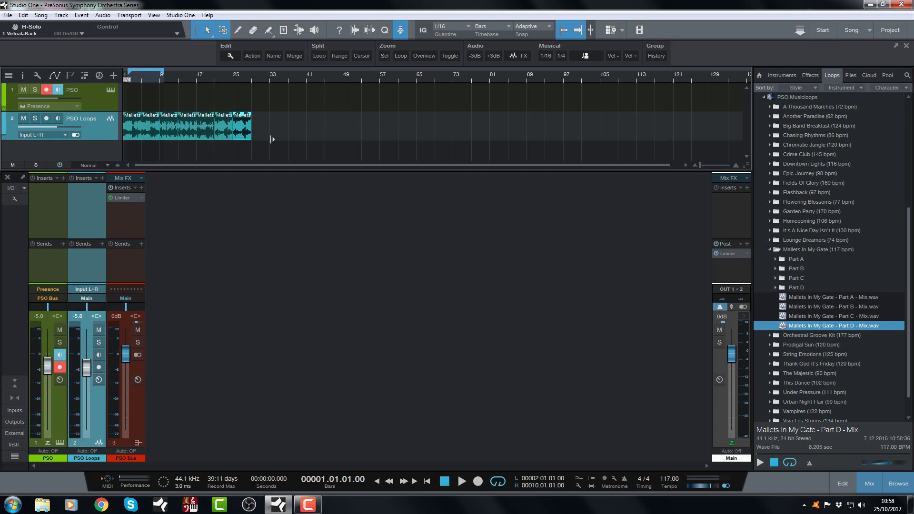
Continue the PSO Loops track from bar 29 with the Part C mix once and the Part A mix twice
left_click_drag(802, 315, 269, 114)
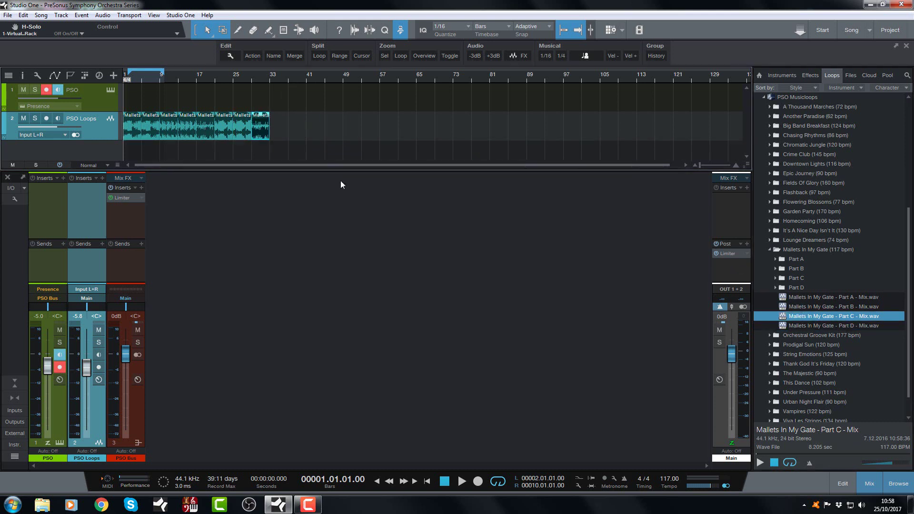
left_click_drag(801, 299, 290, 118)
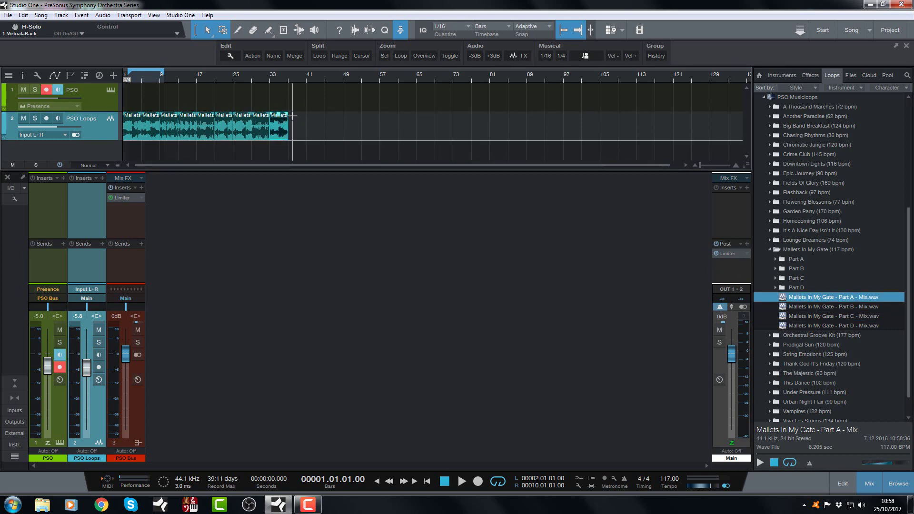
key("d")
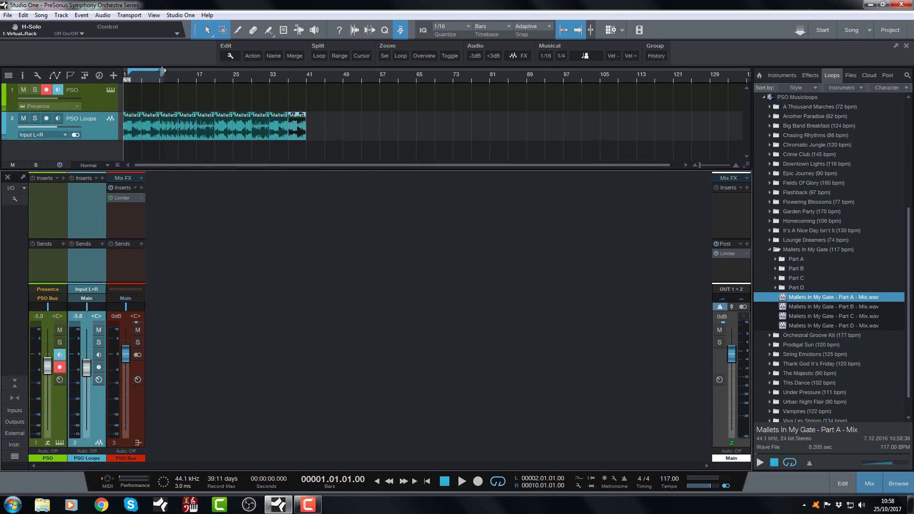
Set the loop range from bar 1 to bar 41 and lower the PSO Loops track's volume to -6.7 dB during playback
left_click_drag(131, 71, 310, 85)
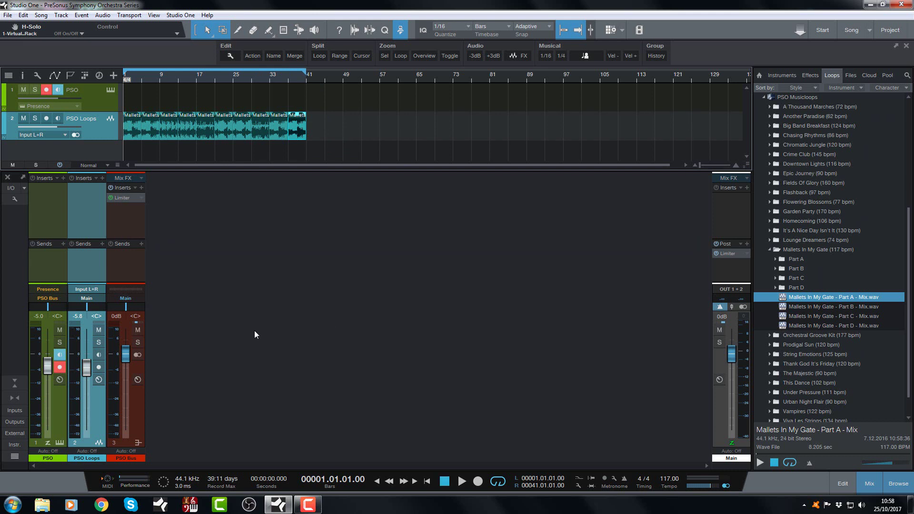
key("space")
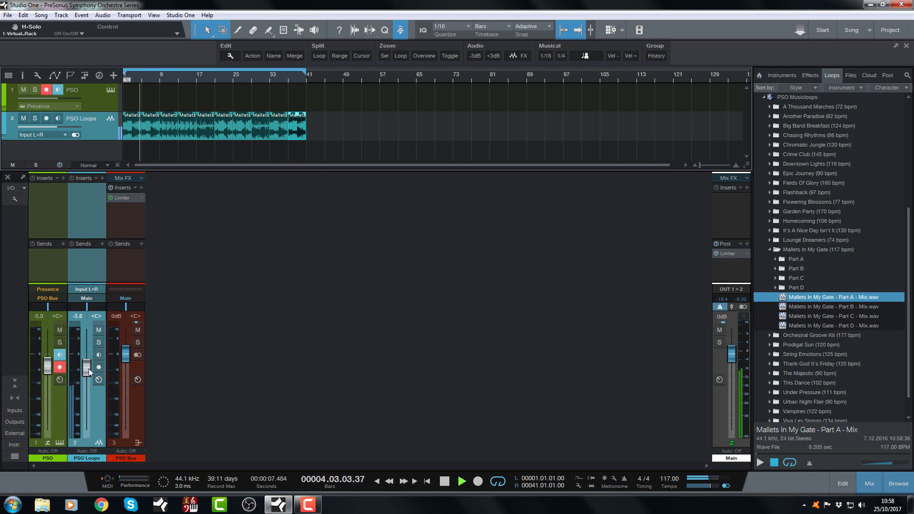
left_click_drag(86, 368, 87, 370)
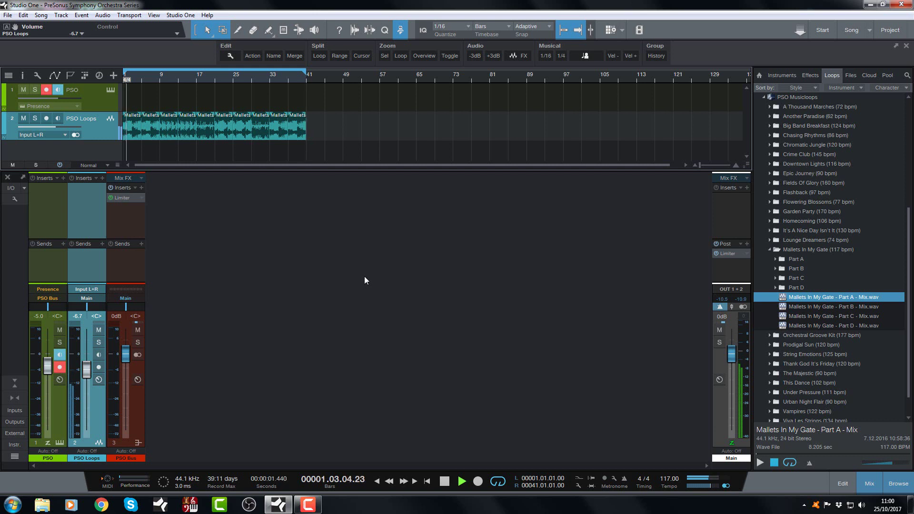
key("space")
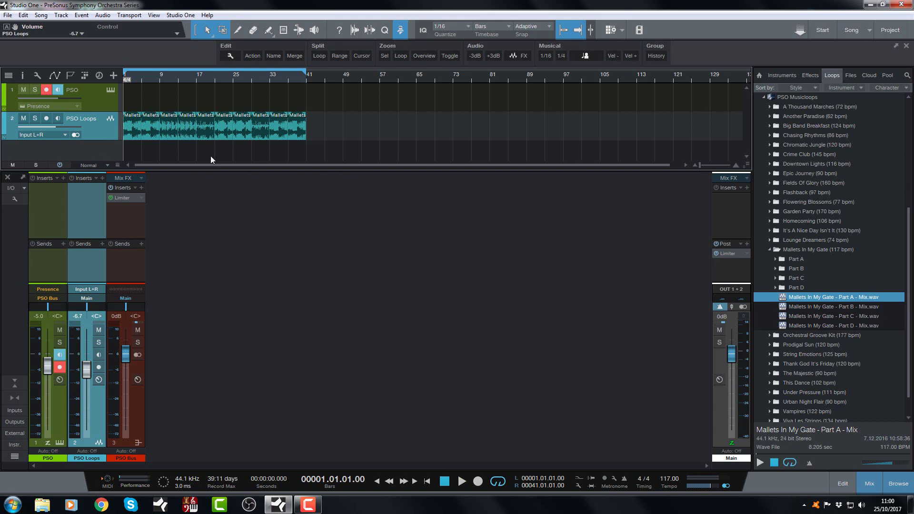
Collapse the Mallets In My Gate kit and enlarge the arrangement area above the mixer
left_click(773, 248)
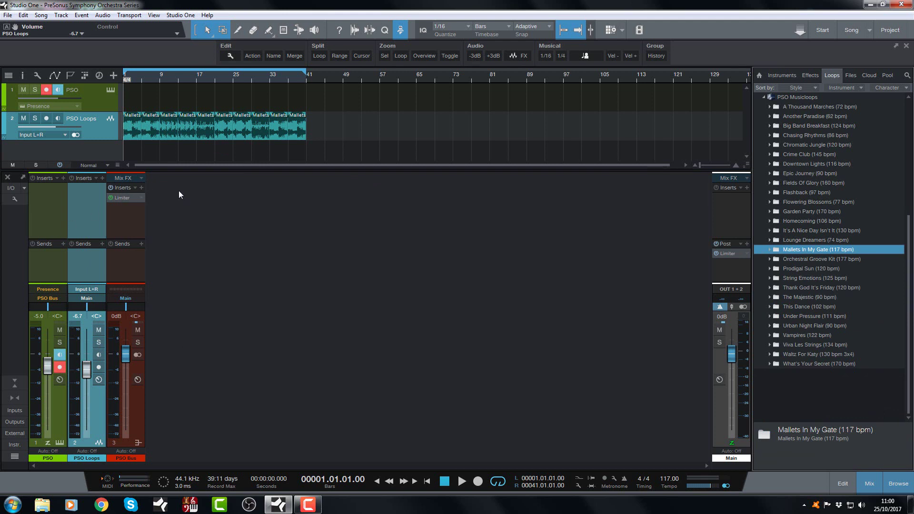
left_click_drag(271, 170, 277, 200)
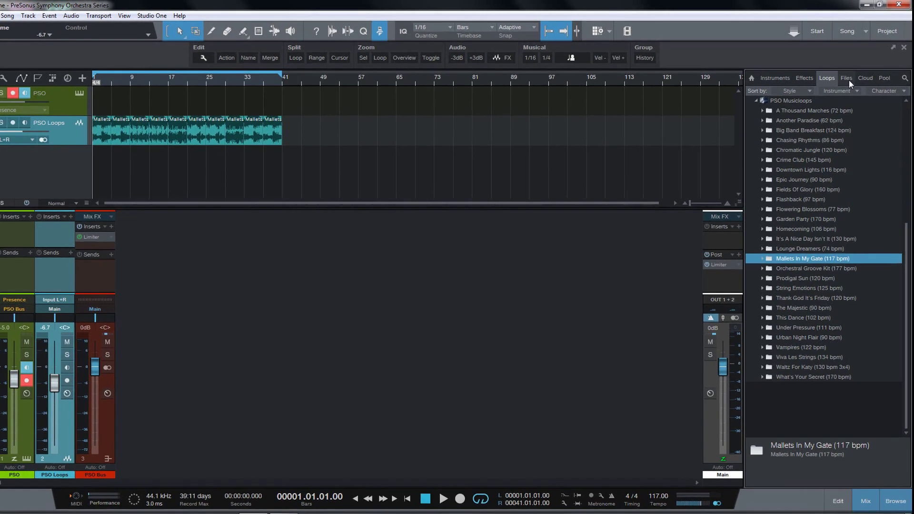
Open the Loop Loft location in the file browser and collapse the ForReels_Kit and Samples folders in DryDrumsVol5_WAV
left_click(850, 76)
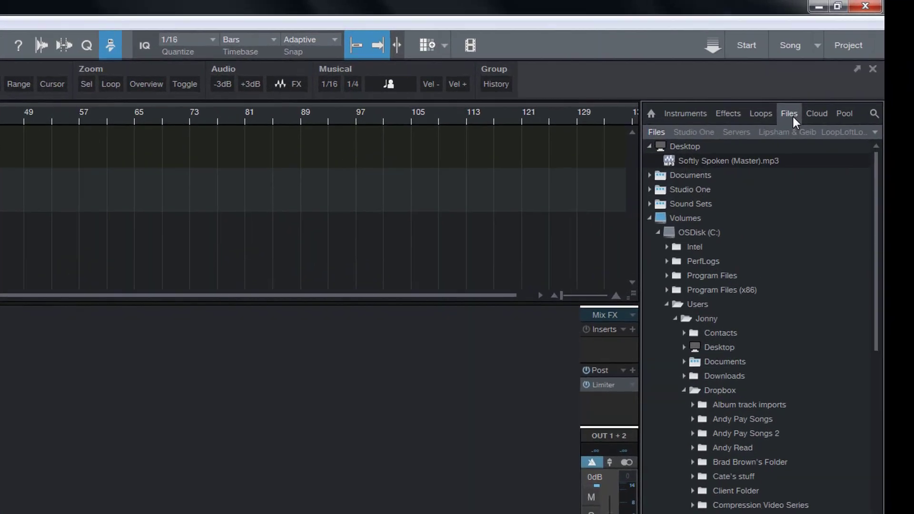
left_click(887, 86)
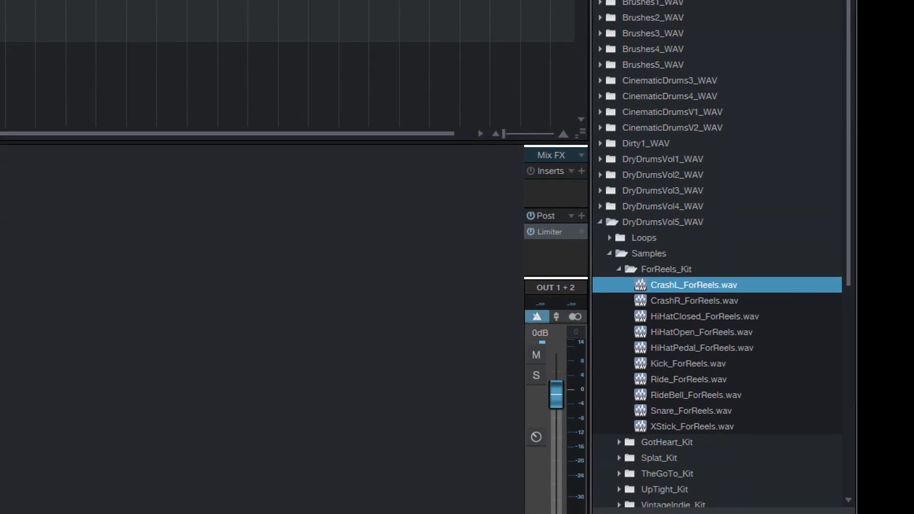
double_click(629, 270)
double_click(621, 254)
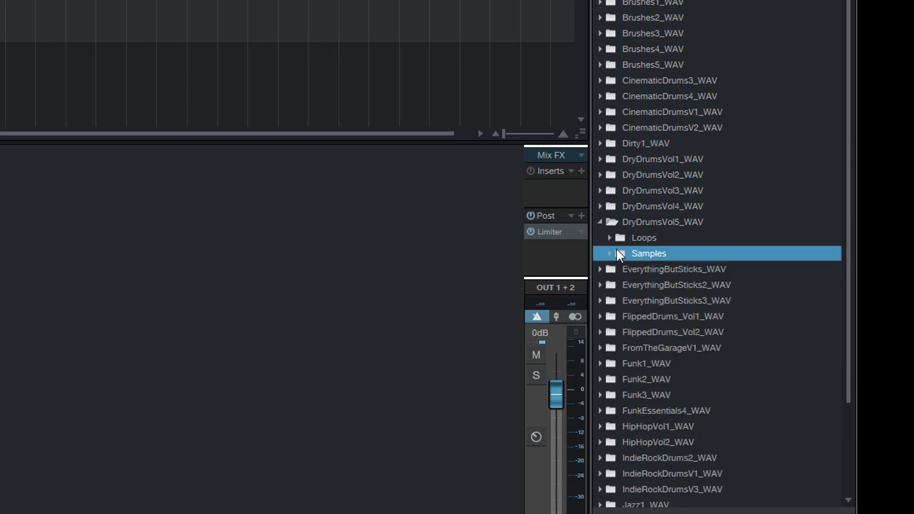
Audition the 118_SN_HH_3.wav and 118_SN_HH_1A.wav loops in the 118_CoolQuest folder of Funk1_WAV, collapsing DryDrumsVol5_WAV first and 118_CoolQuest when done
double_click(608, 222)
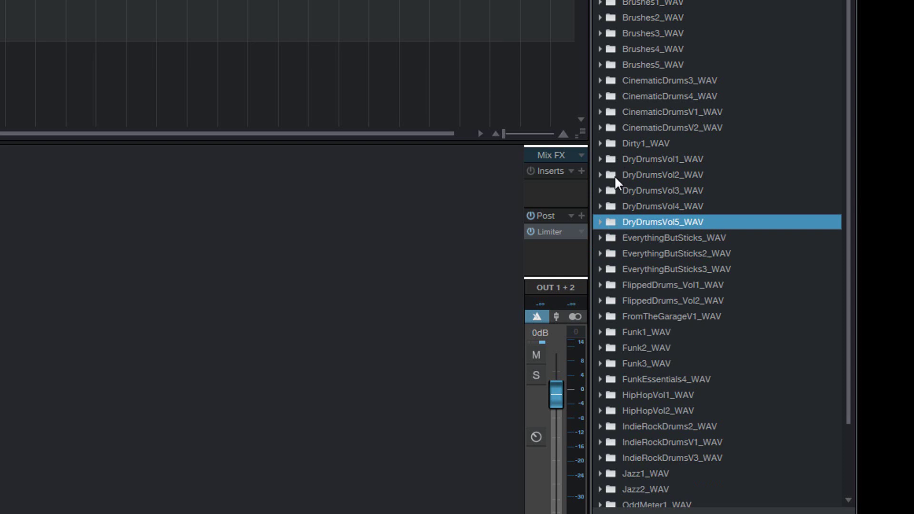
scroll(659, 174, "down", 3)
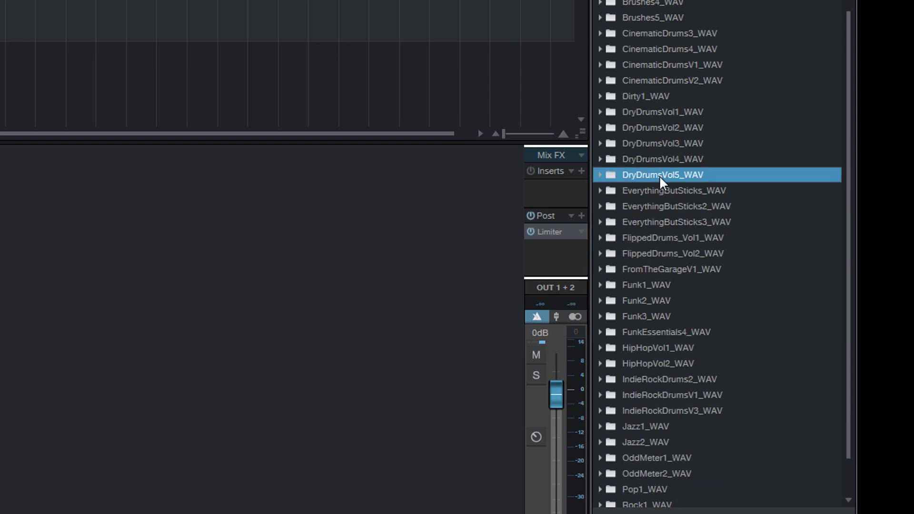
double_click(610, 248)
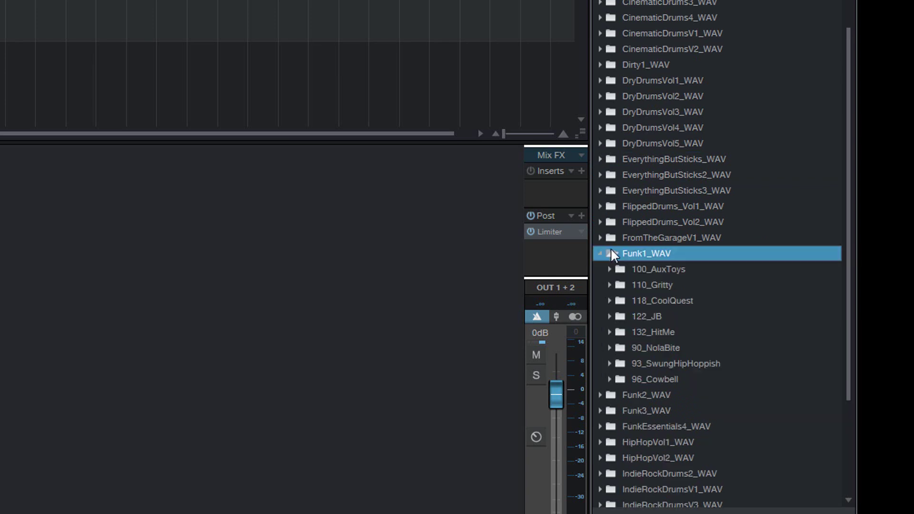
double_click(620, 301)
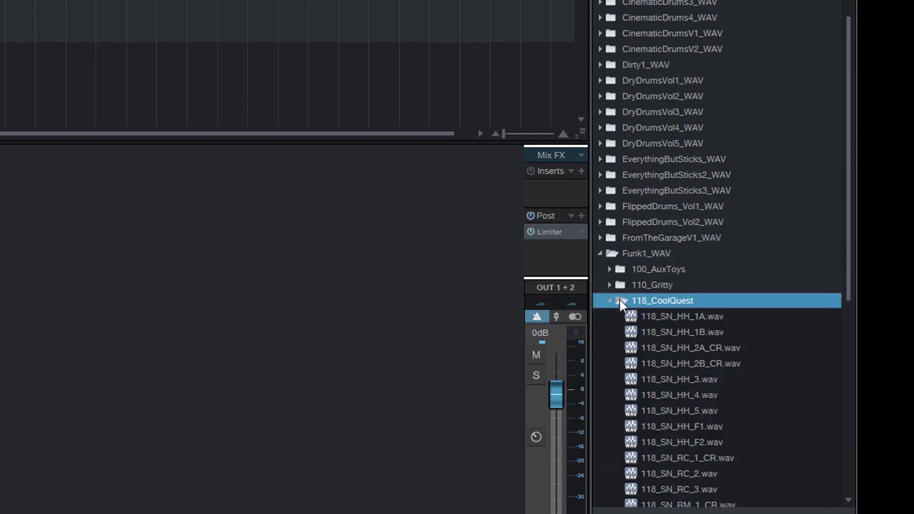
scroll(690, 347, "down", 1)
left_click(679, 333)
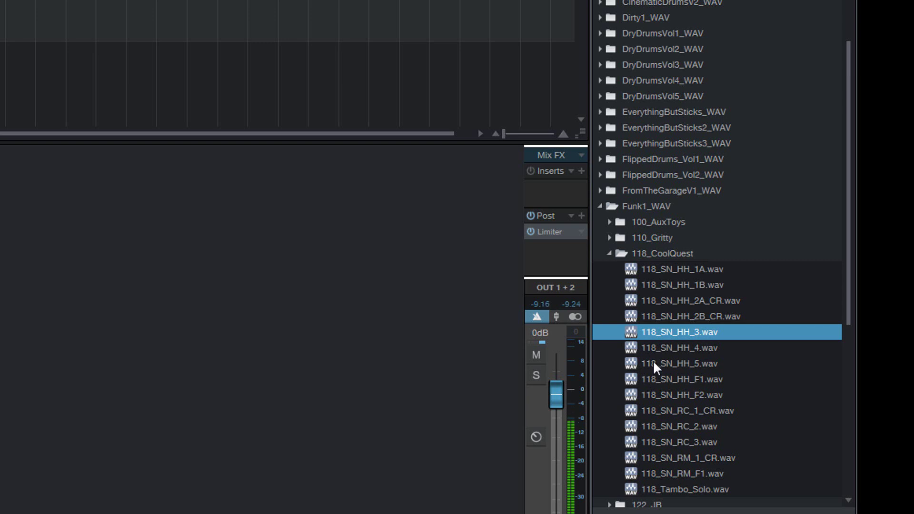
left_click(662, 269)
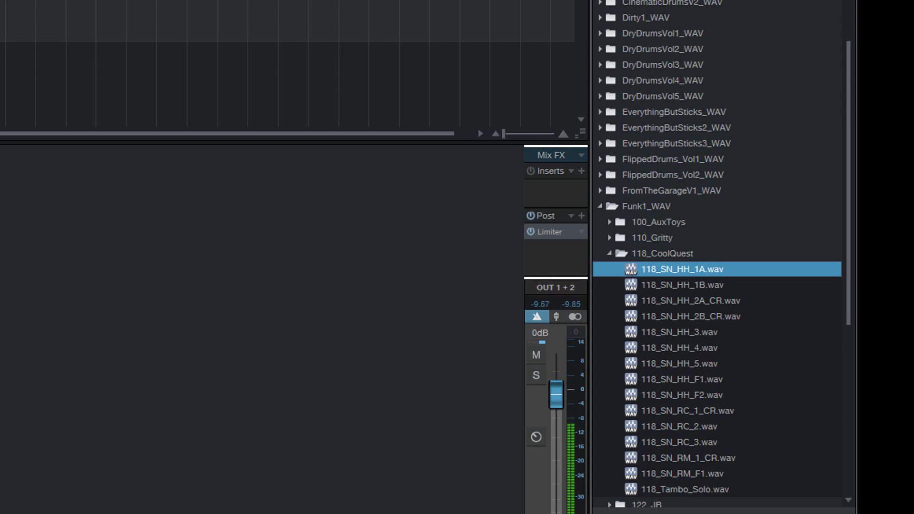
left_click(622, 255)
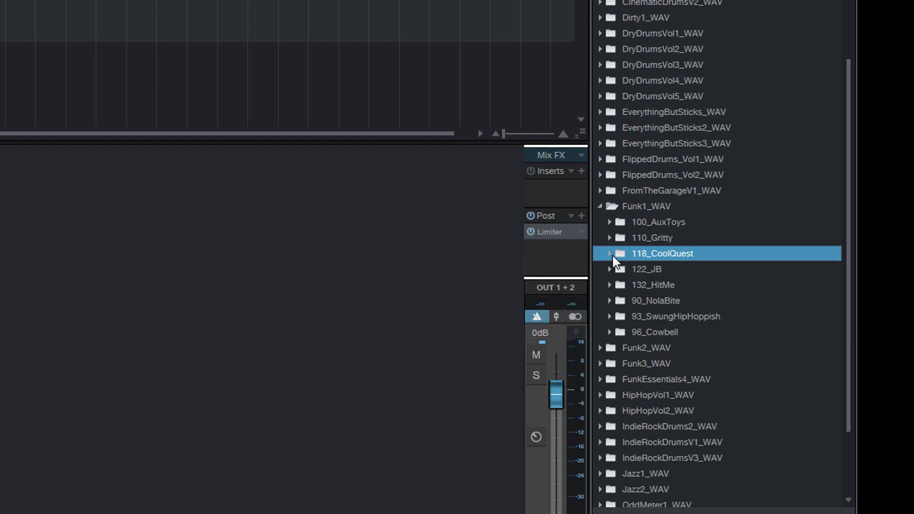
Audition loops 122_SN_HH_1, HH_2, HH_3, HH_5 and HH_6 in the 122_JB folder, then collapse it
left_click(620, 269)
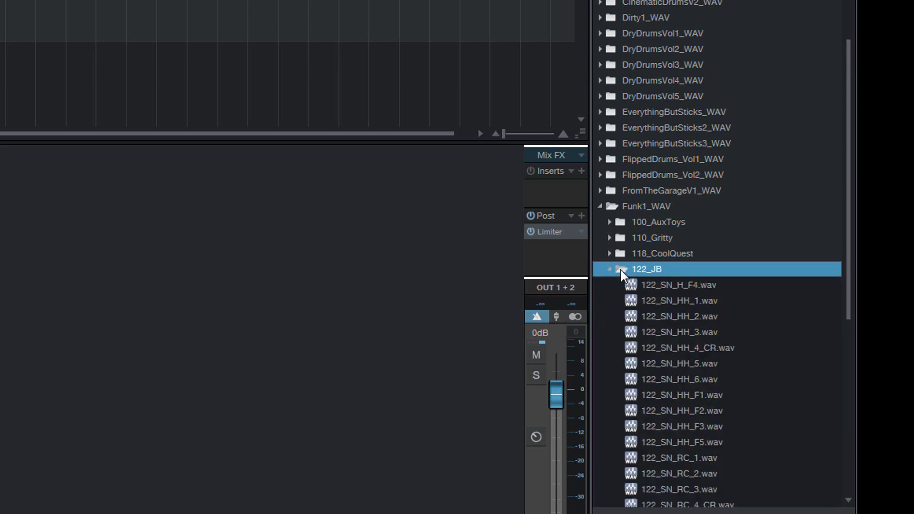
left_click(655, 301)
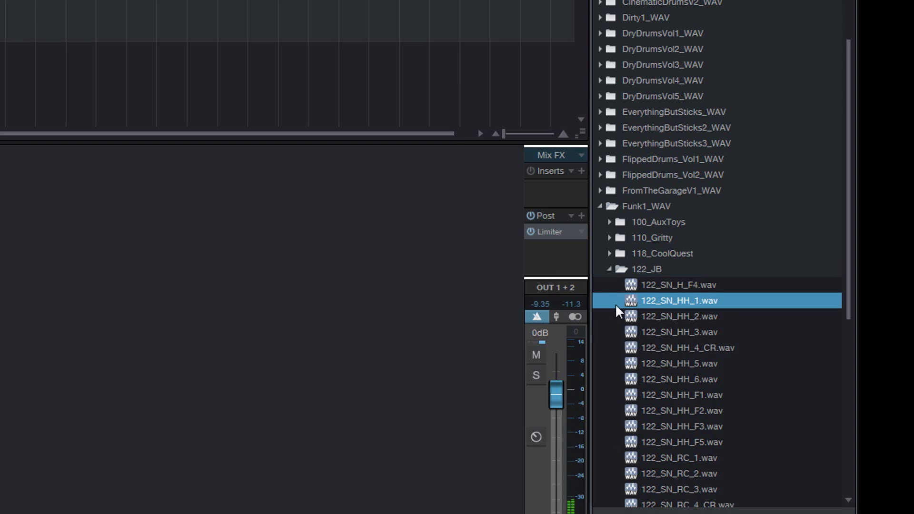
left_click(610, 269)
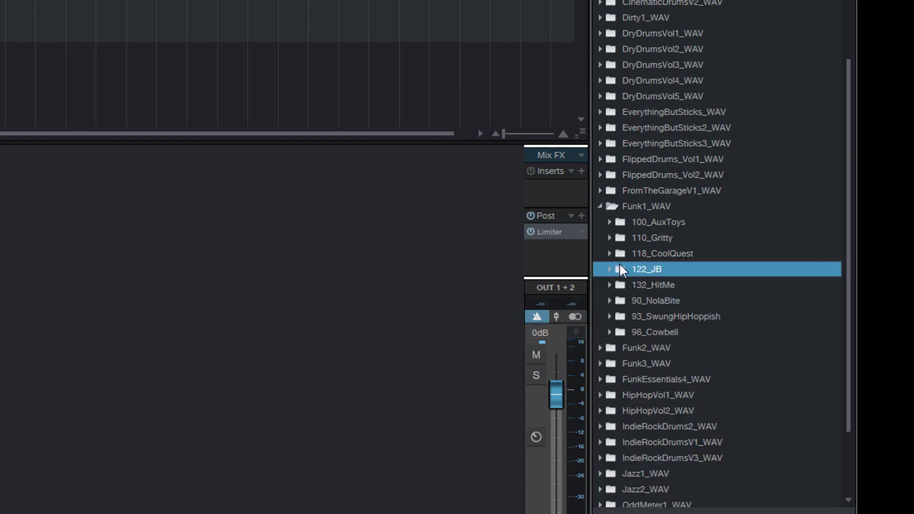
left_click(618, 269)
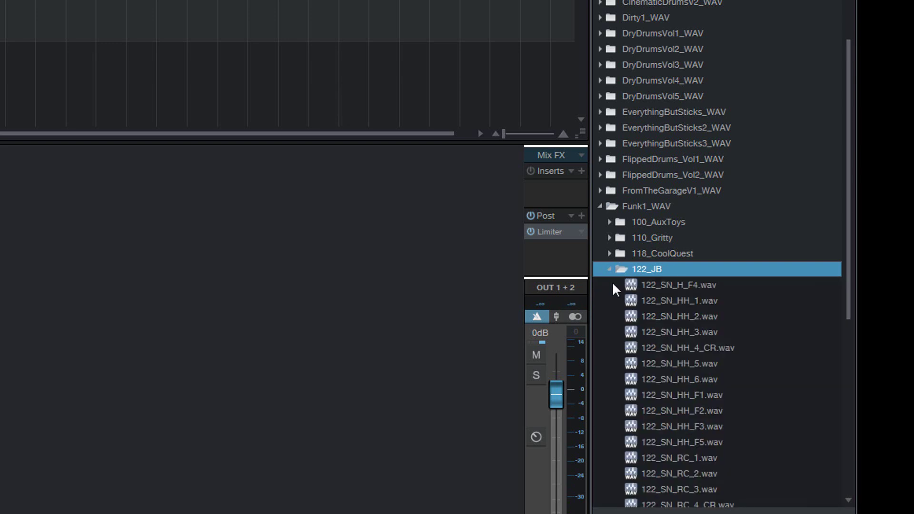
left_click(658, 317)
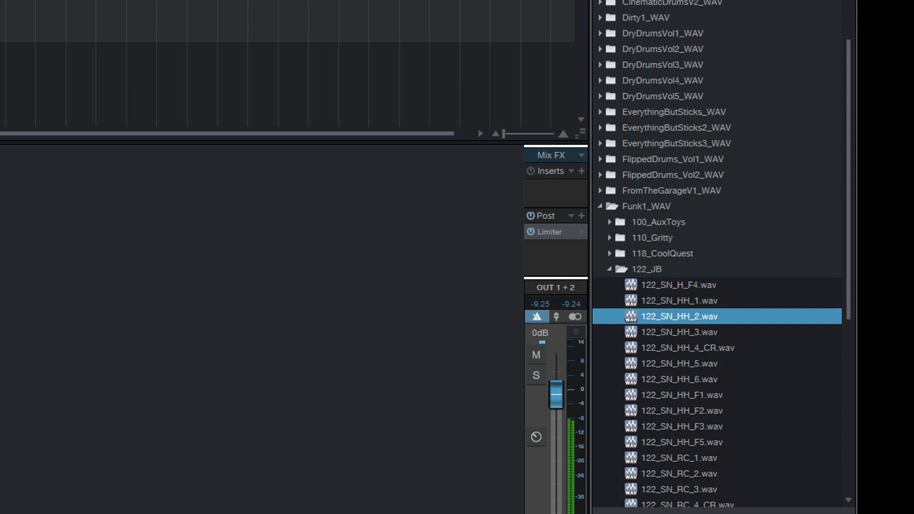
left_click(681, 331)
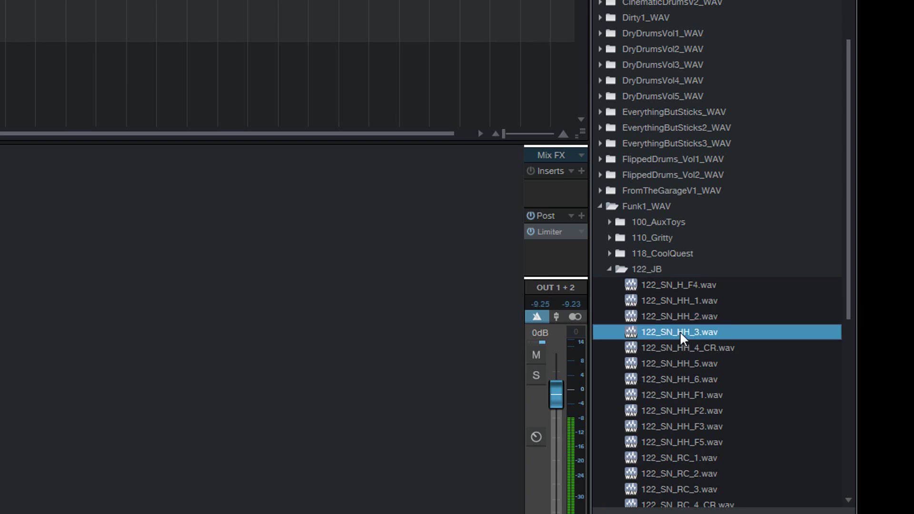
left_click(653, 361)
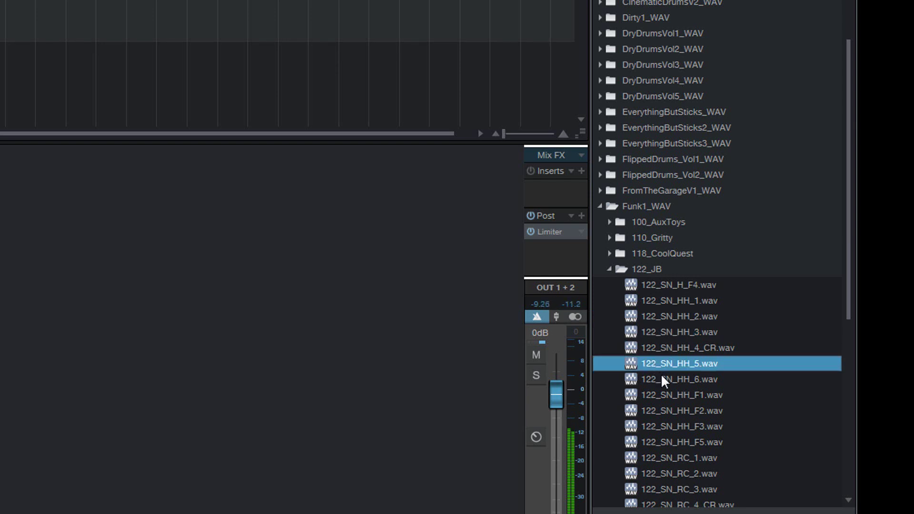
left_click(665, 379)
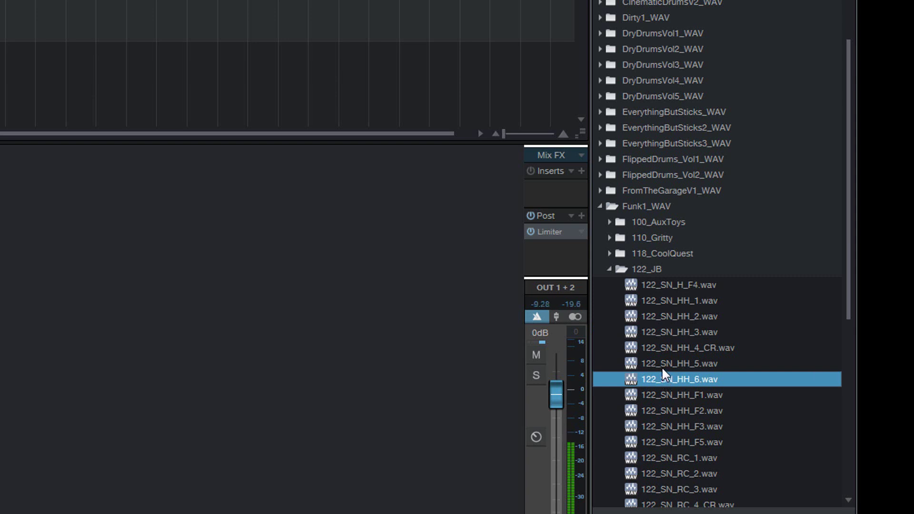
double_click(621, 270)
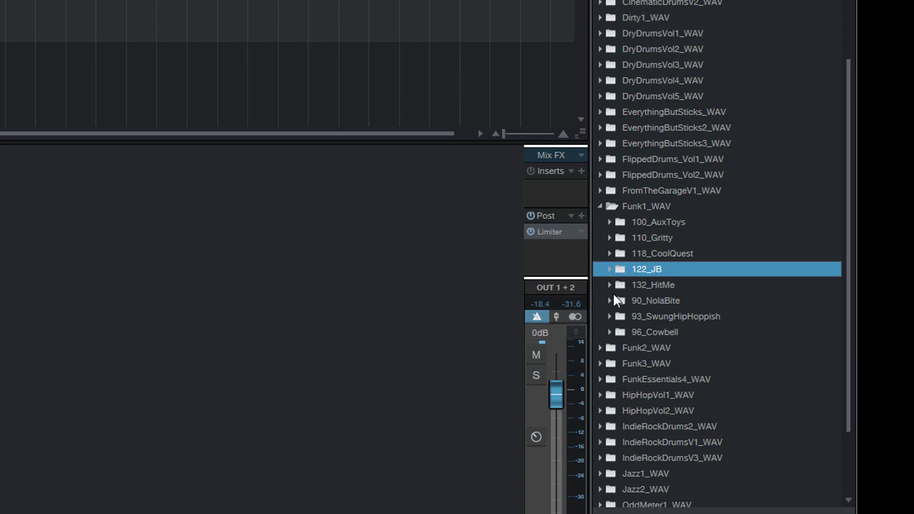
Preview 119_SN_HH_1.wav from the 119_Vinyl folder of Funk2_WAV and place it on a new track at bar 1
double_click(609, 205)
double_click(611, 222)
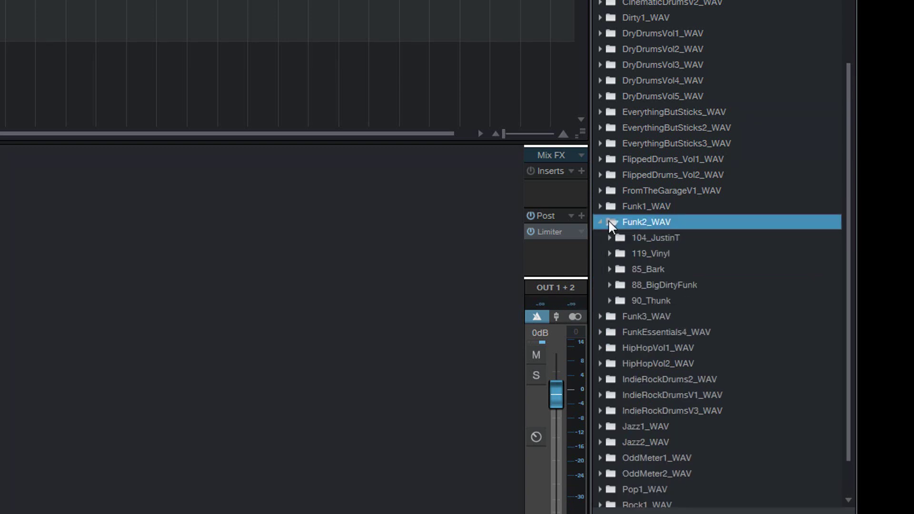
double_click(618, 256)
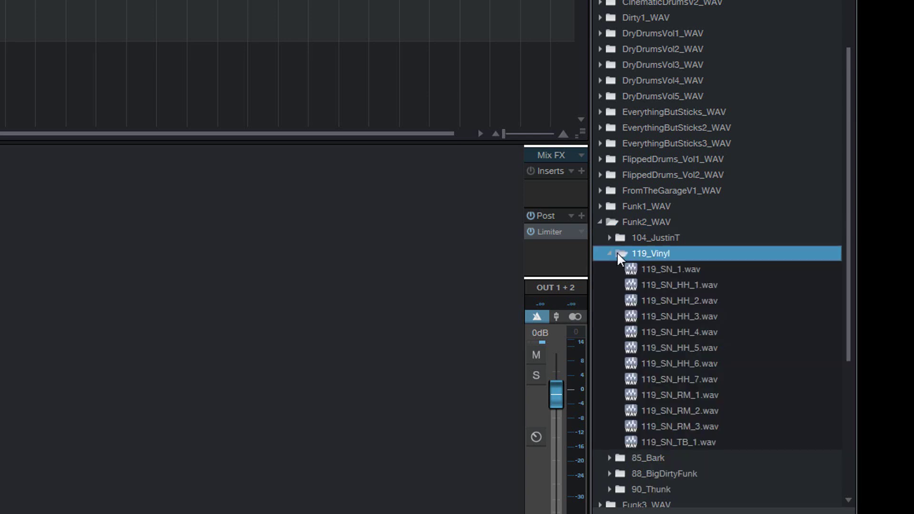
left_click(641, 283)
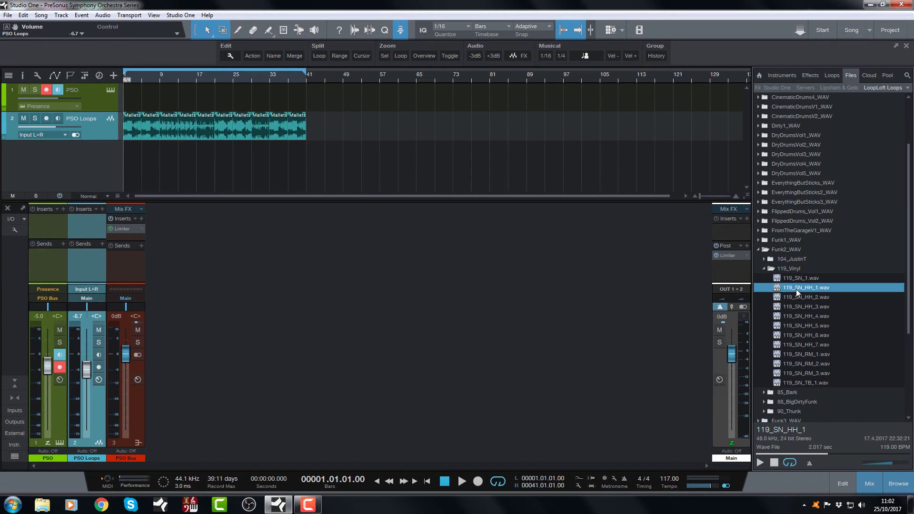
left_click_drag(756, 292, 125, 161)
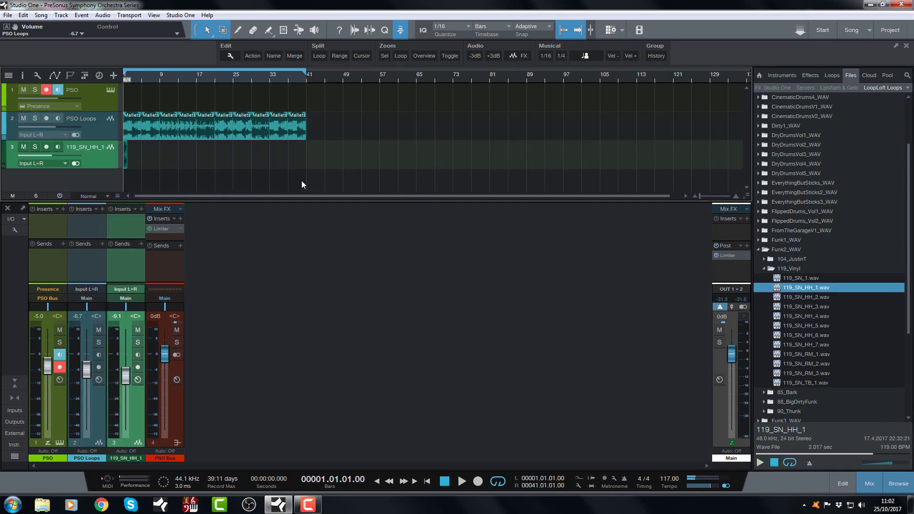
Set the 119_SN_HH_1 track's tempo mode to Timestretch and play the start of the song to check it
left_click_drag(174, 76, 179, 98)
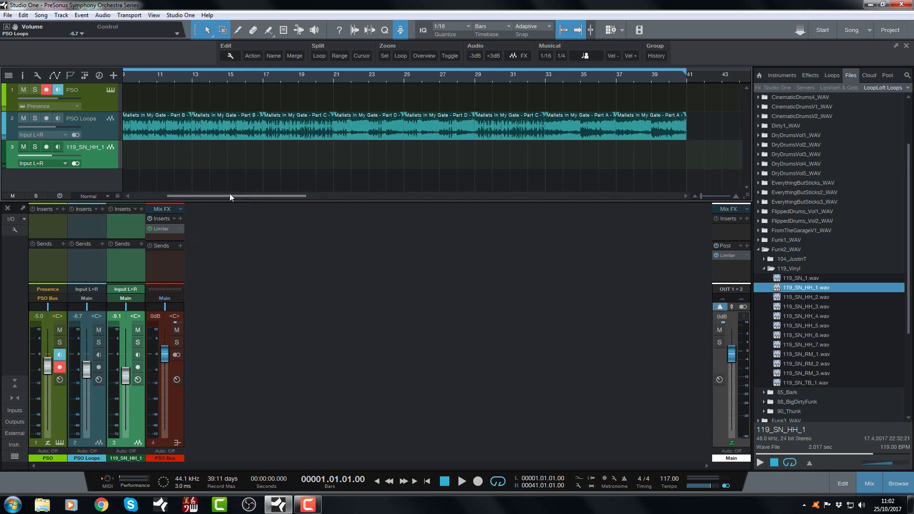
left_click_drag(229, 195, 128, 171)
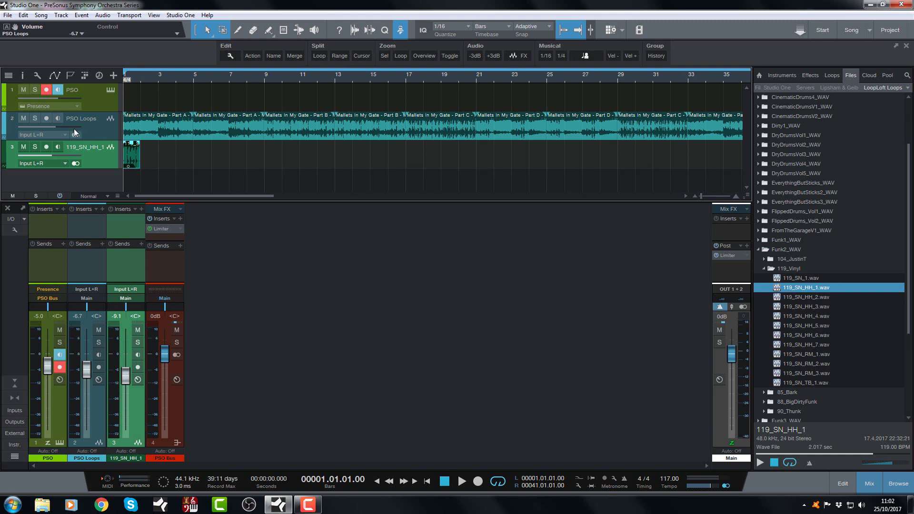
left_click(24, 78)
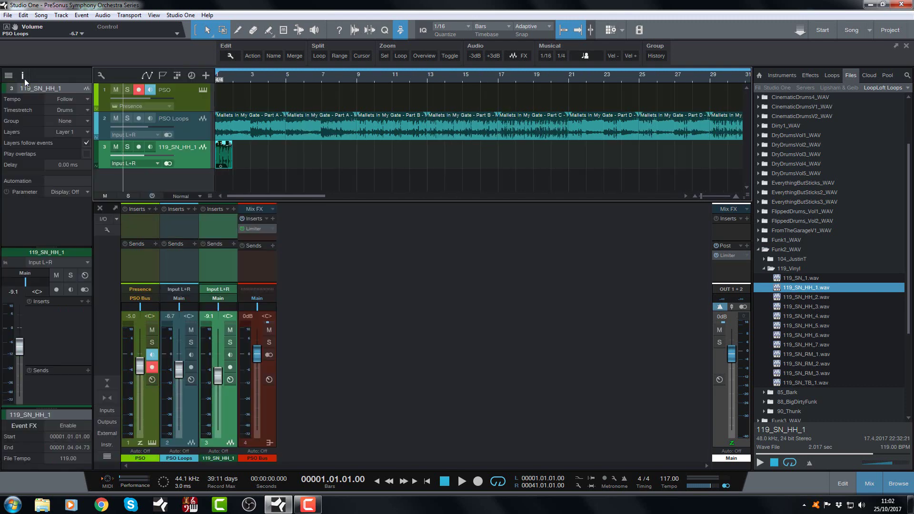
left_click(87, 99)
left_click(81, 127)
key("space")
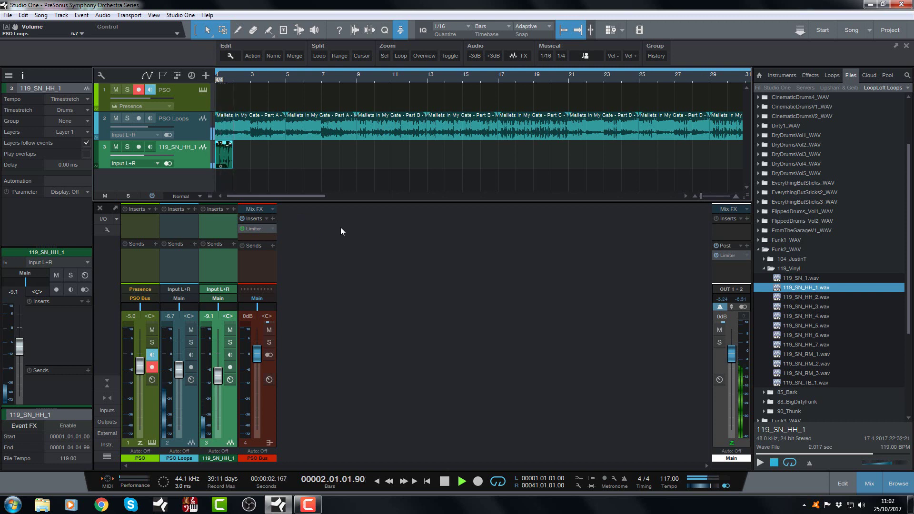
key("space")
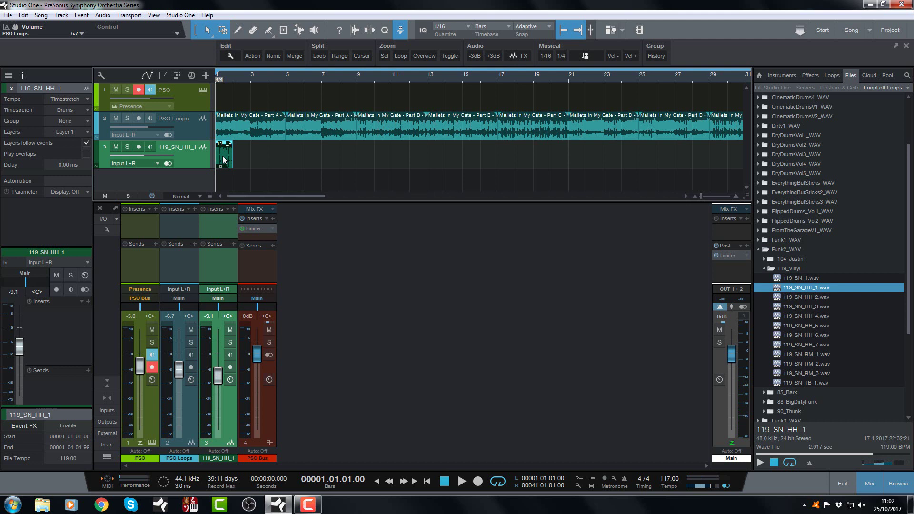
Move the drum loop to bar 9 and duplicate it one bar at a time up to bar 21
left_click_drag(222, 156, 364, 164)
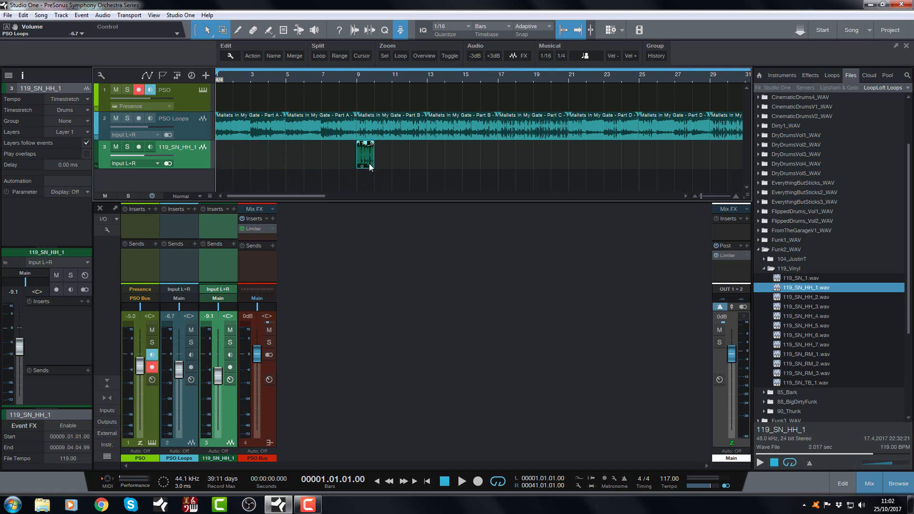
key("d")
key("d")
key("d")
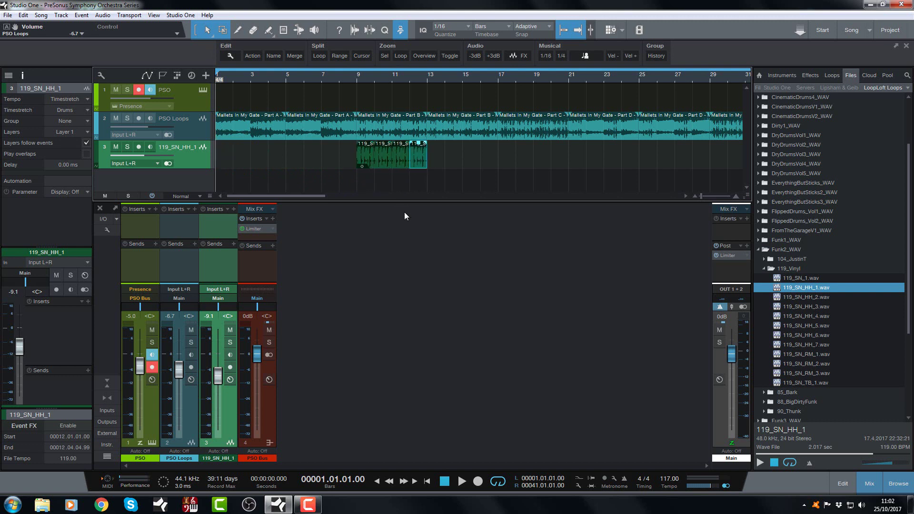
key("d")
key("d")
key("d")
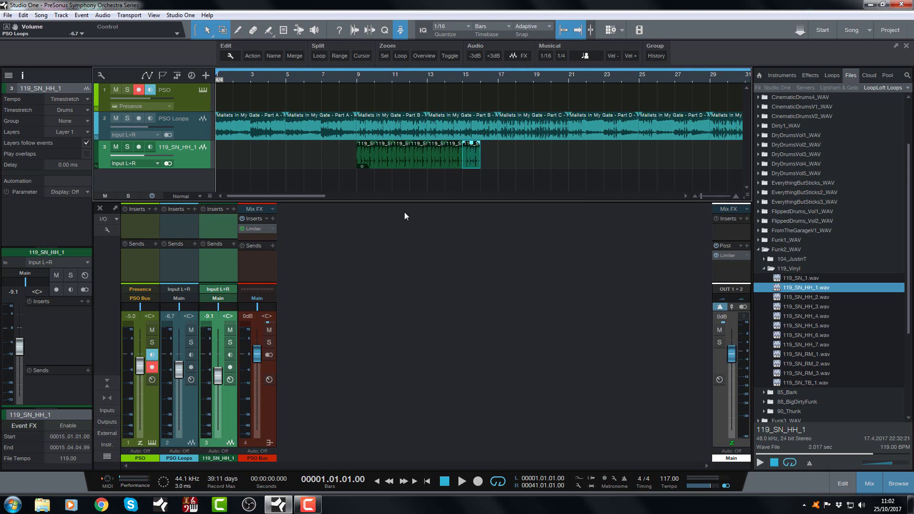
key("d")
key("d")
key("d")
key("d")
key("d")
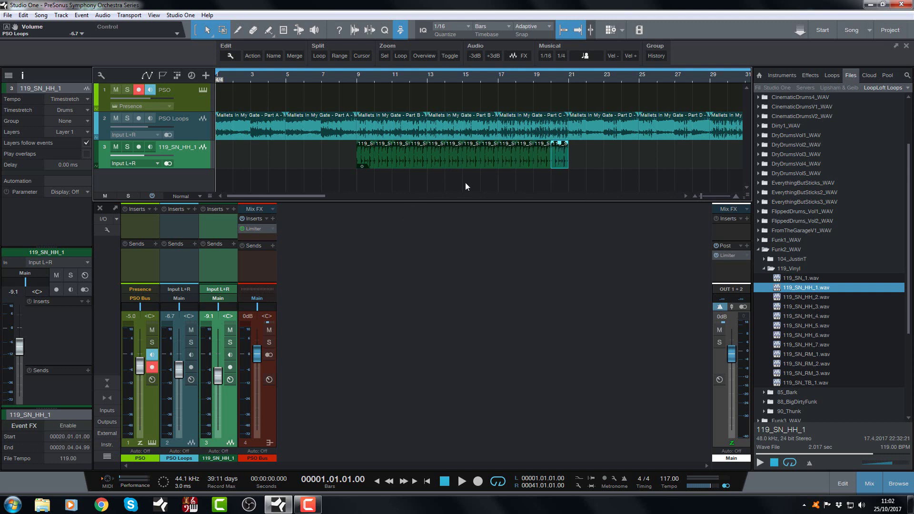
Fill the drum track from bar 29 to bar 41 with copies of the loop and play the arrangement from the start
left_click_drag(319, 195, 366, 199)
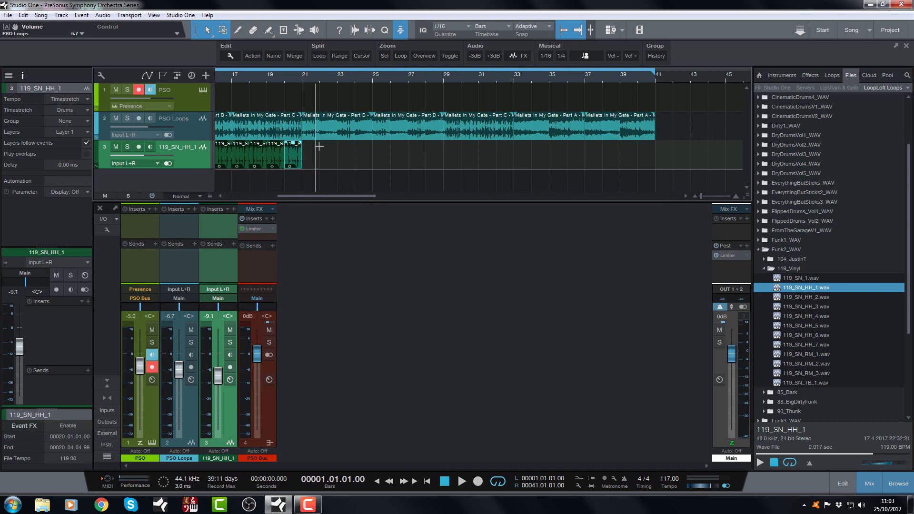
left_click(444, 81)
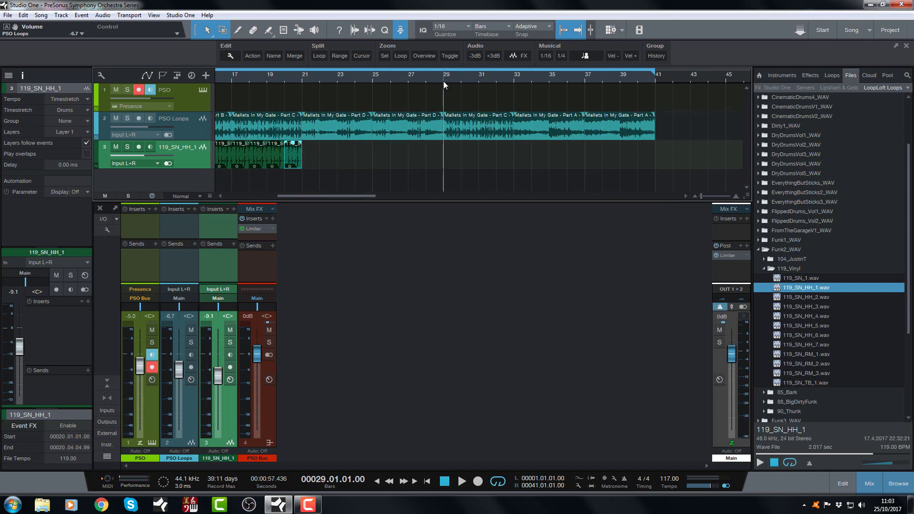
key("ctrl+v")
key("d")
key("d")
key("d")
key("d")
key("d")
key("d")
key("d")
key("d")
key("d")
key("d")
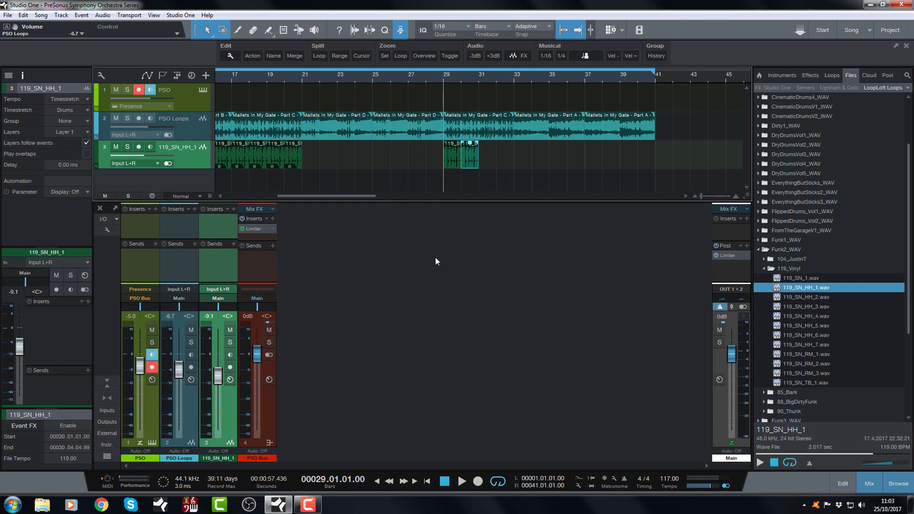
key("d")
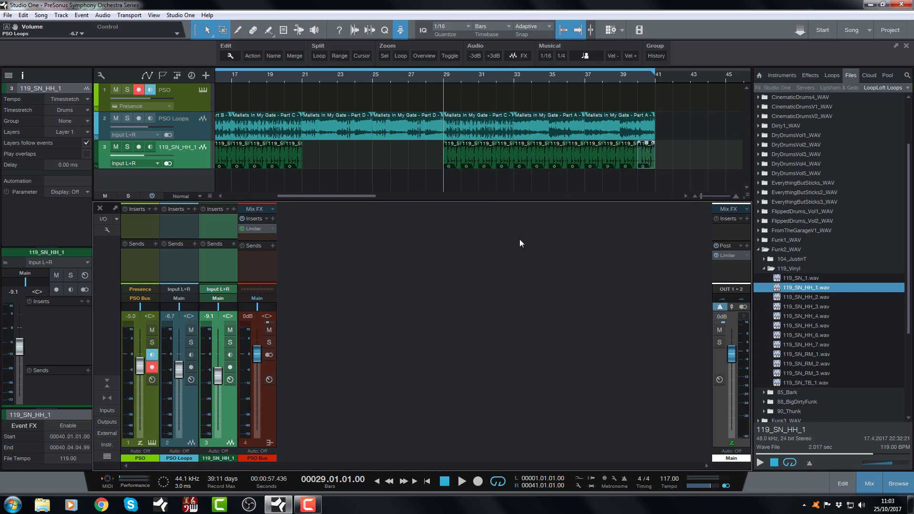
key("Home")
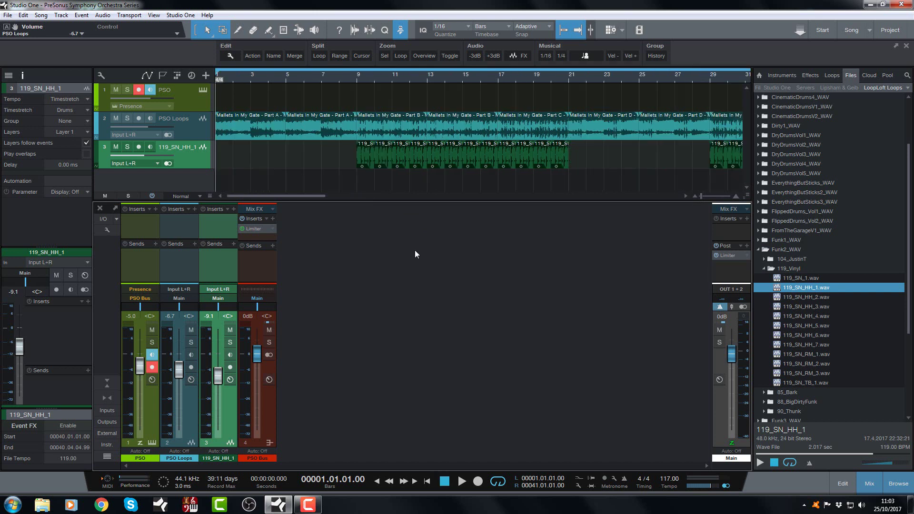
key("space")
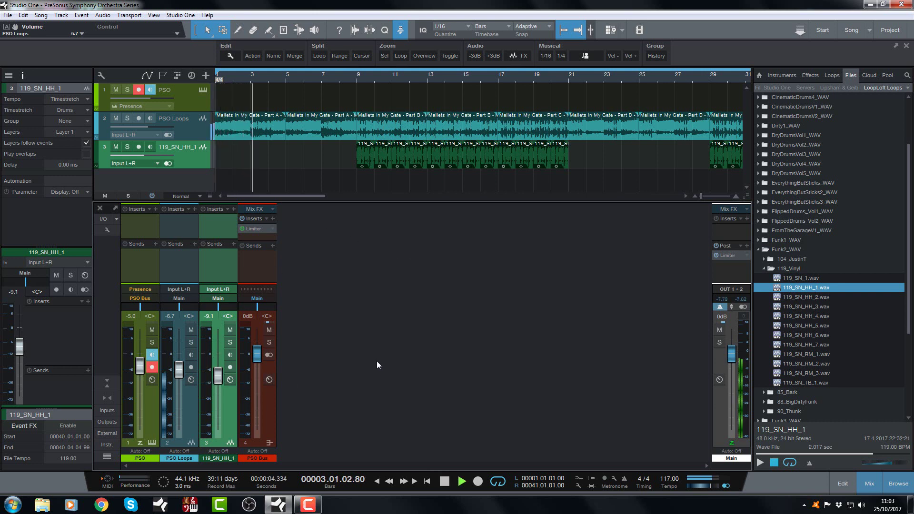
Collapse the Funk2_WAV folder, and raise the 119_SN_HH_1 track's volume to -8.3 dB while checking the arrangement in playback
left_click(764, 250)
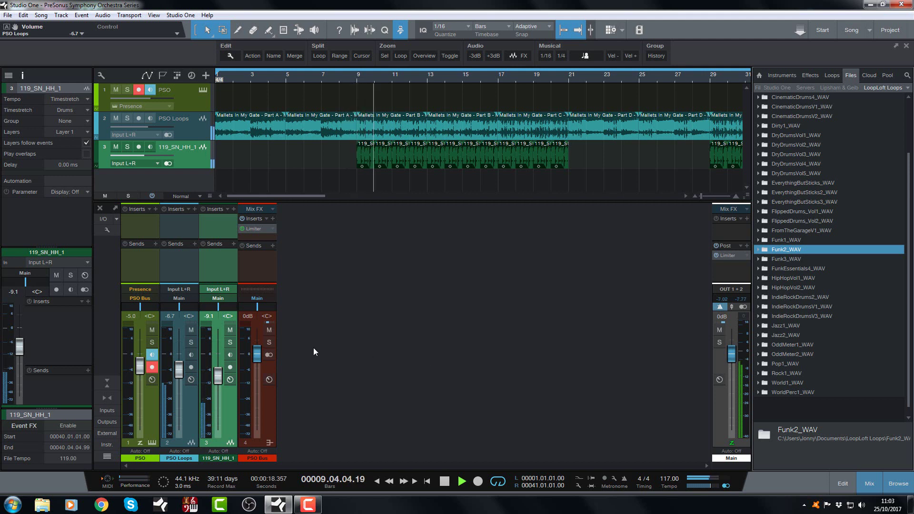
scroll(219, 379, "up", 2)
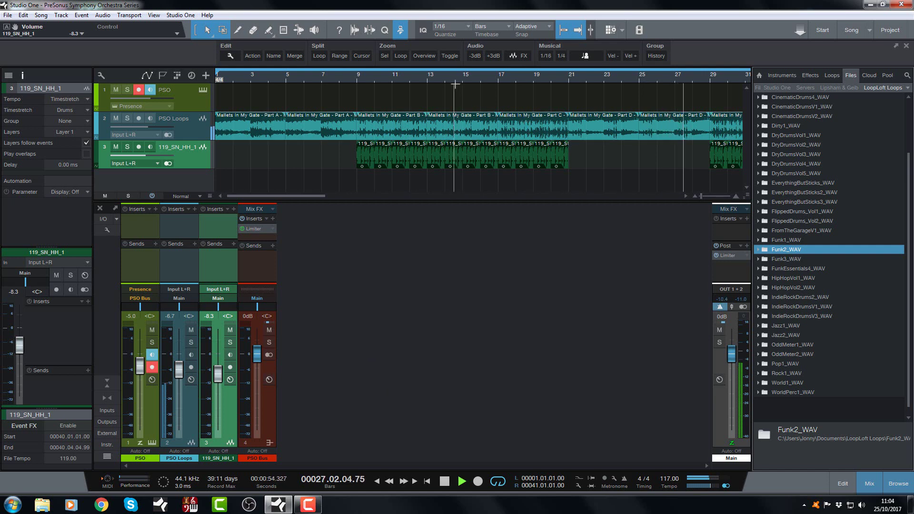
key("w")
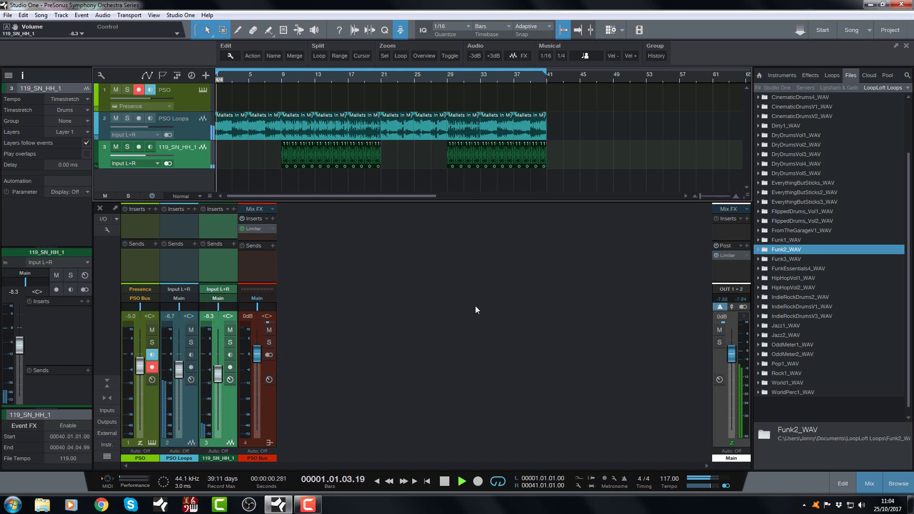
key("space")
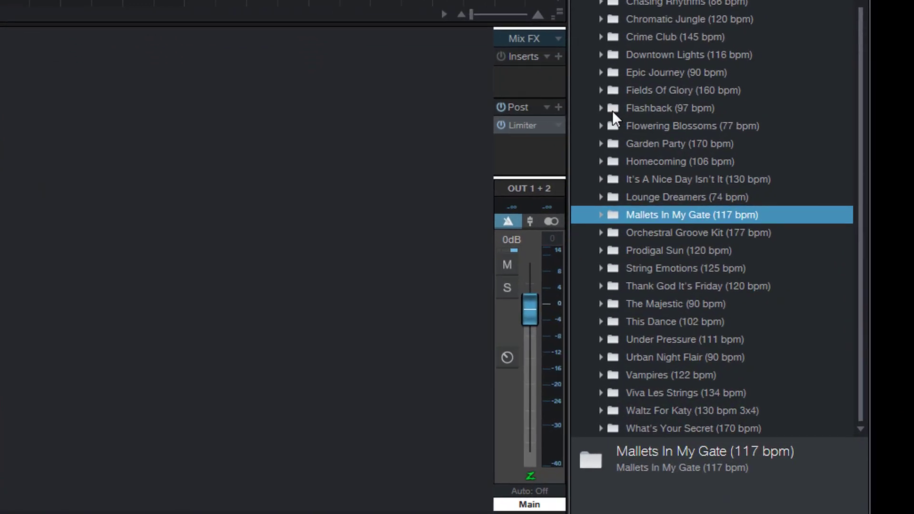
Preview the Part A, B, C and D mix audioloops of the Flashback (97 bpm) construction kit
double_click(612, 111)
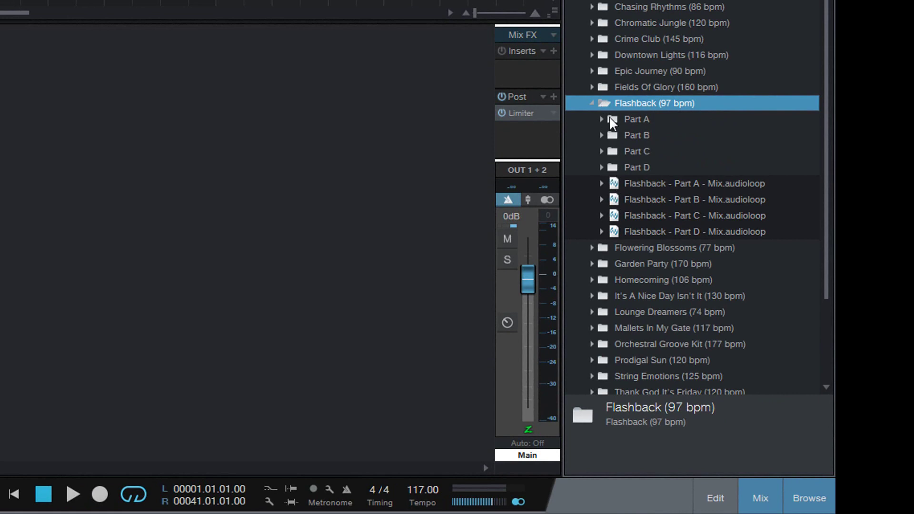
left_click(636, 185)
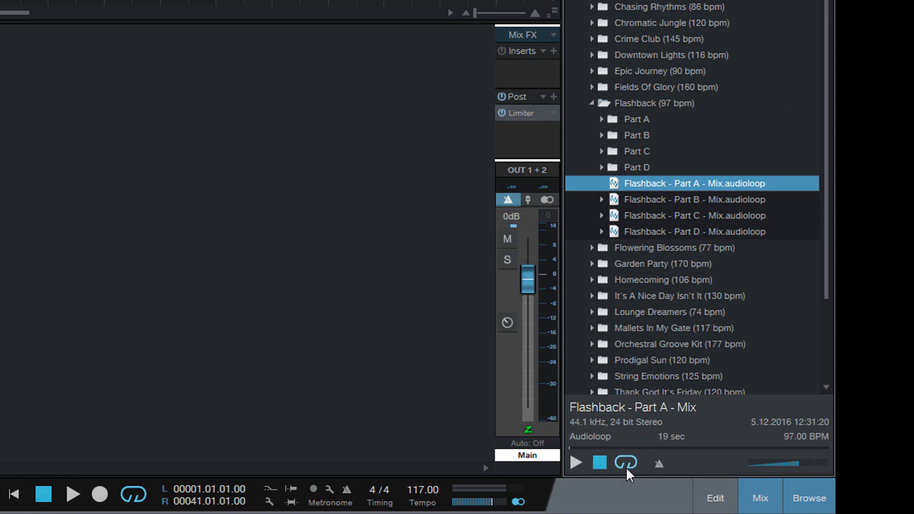
left_click(574, 463)
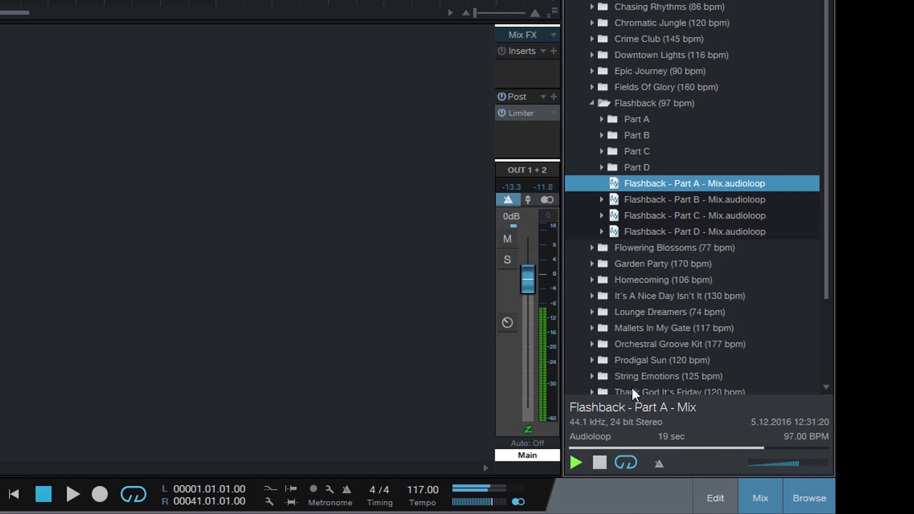
left_click(662, 200)
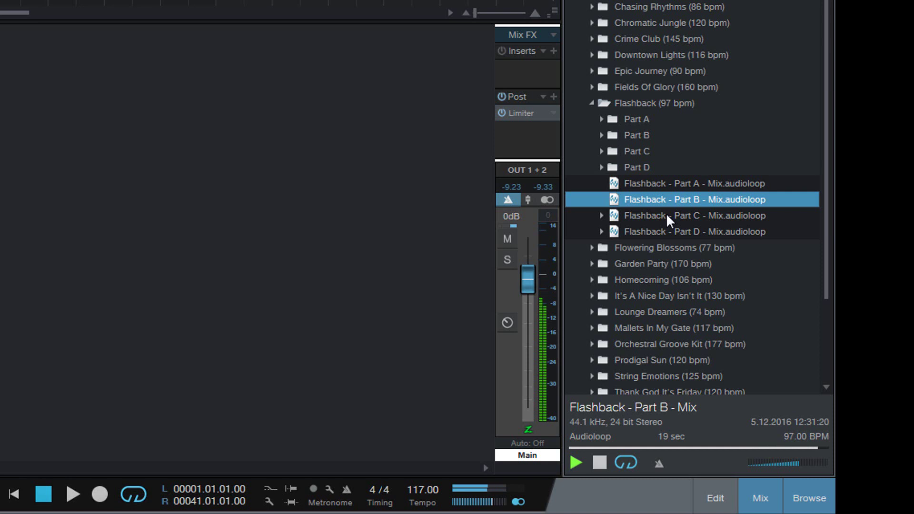
left_click(667, 215)
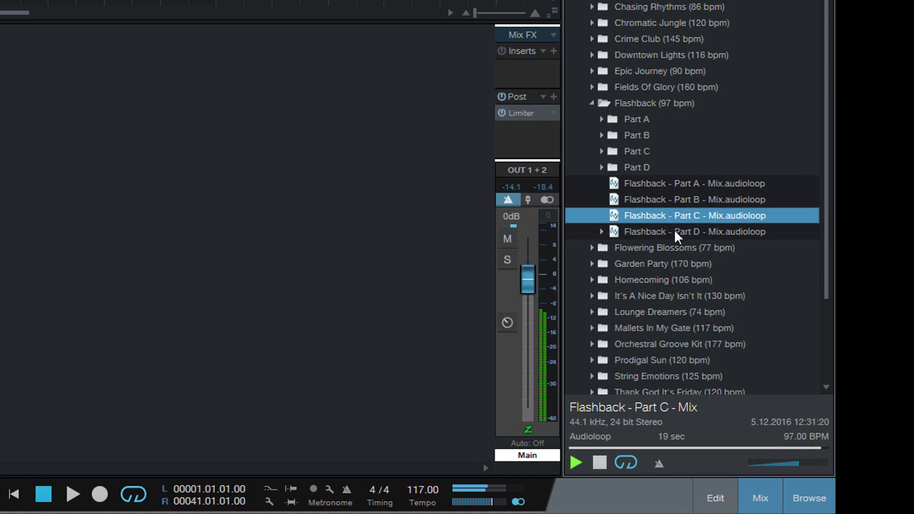
left_click(674, 232)
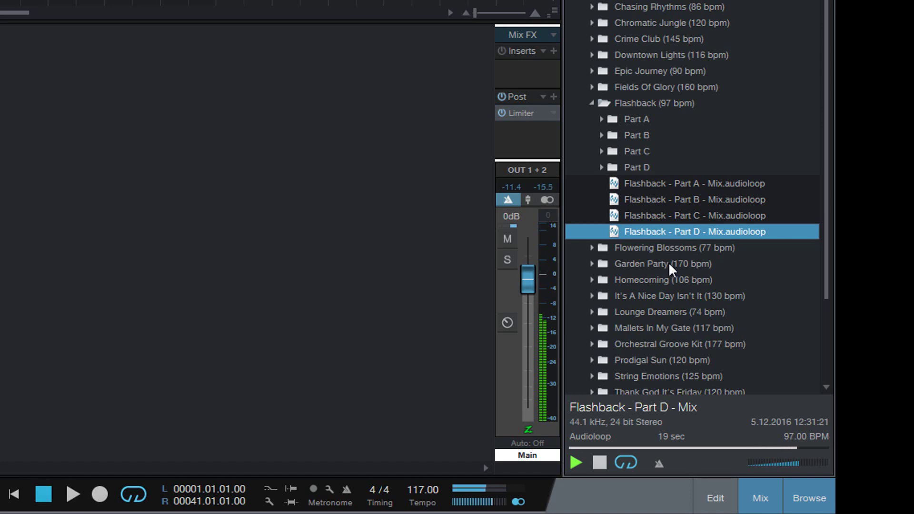
left_click(599, 462)
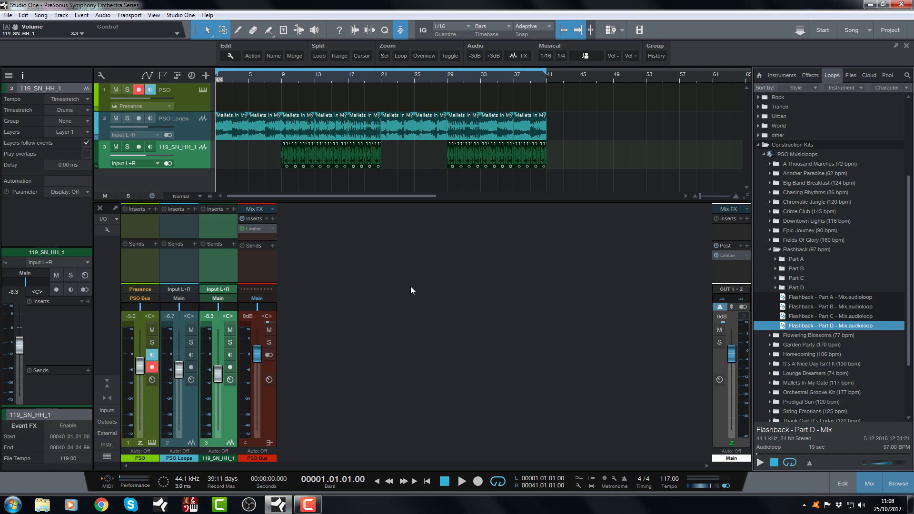
Open the preset list of the PSO track's Presence instrument, collapse PSO Contemporary Strings and expand the PSO Single Articulation folder
left_click(203, 90)
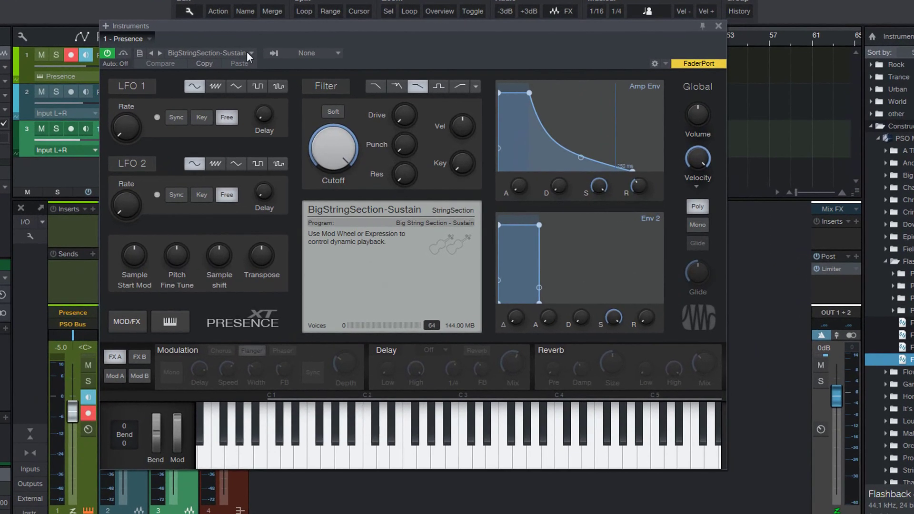
left_click(278, 88)
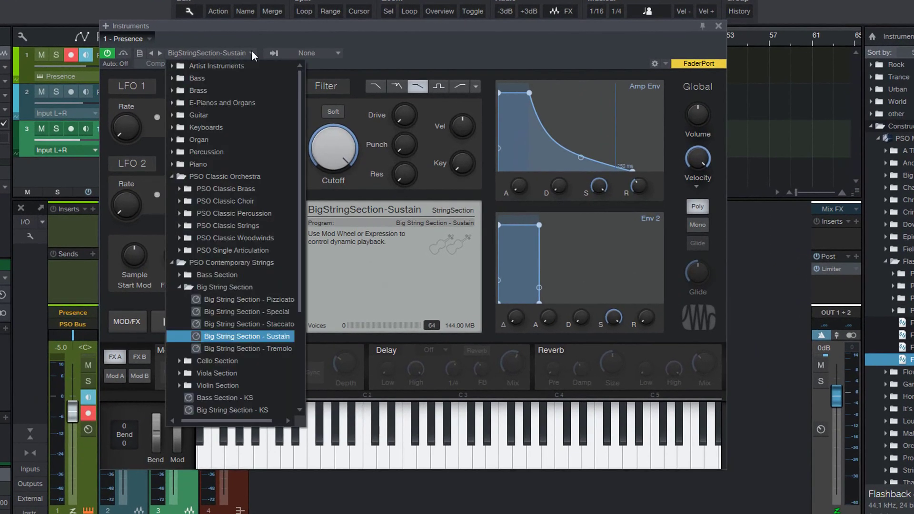
left_click(187, 289)
left_click(184, 263)
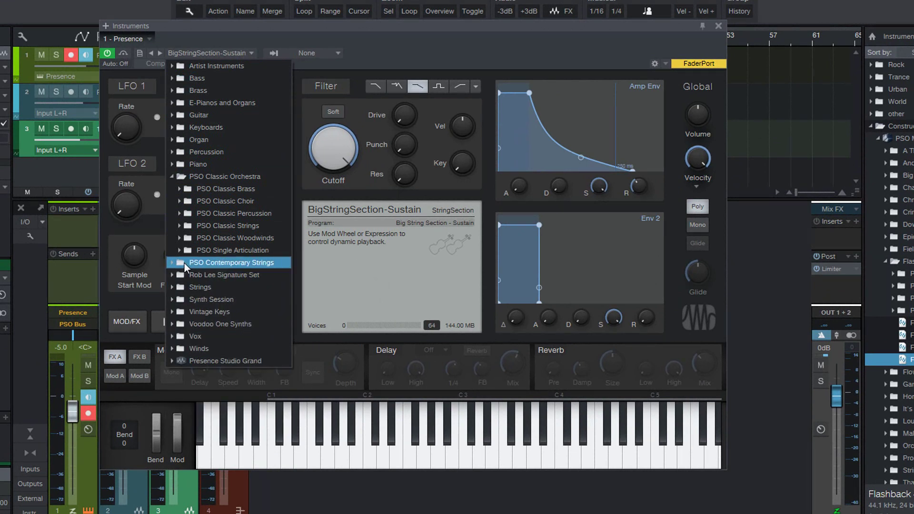
left_click(189, 251)
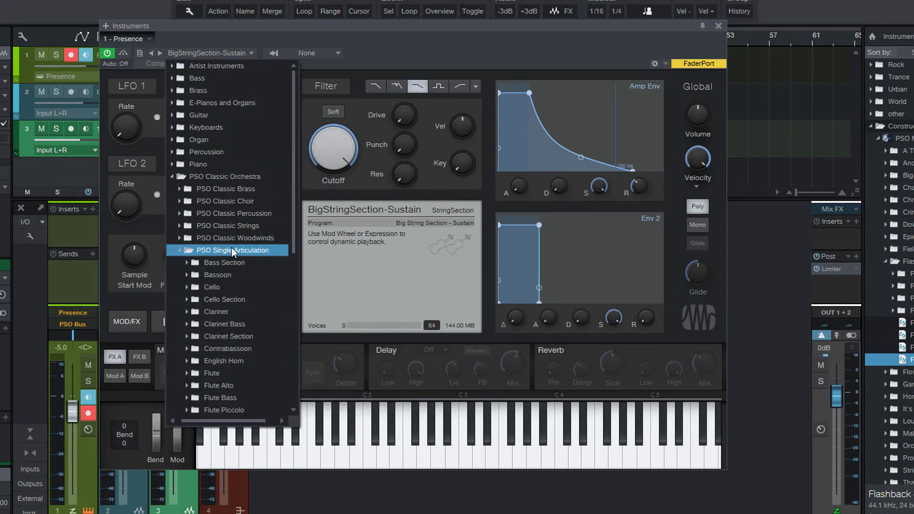
Look through the instrument folders in PSO Single Articulation, including Flute Piccolo, Trombone, Trumpet, Oboe and French Horn
left_click_drag(294, 233, 294, 356)
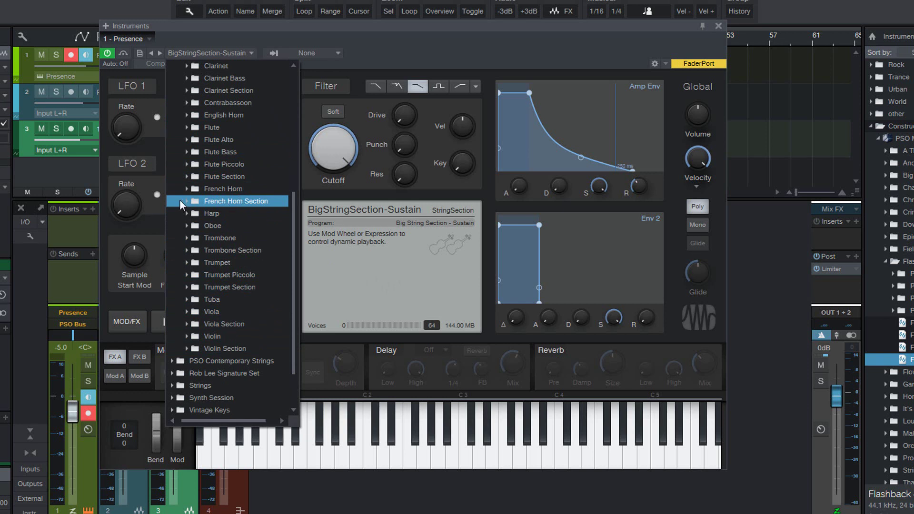
scroll(211, 203, "up", 3)
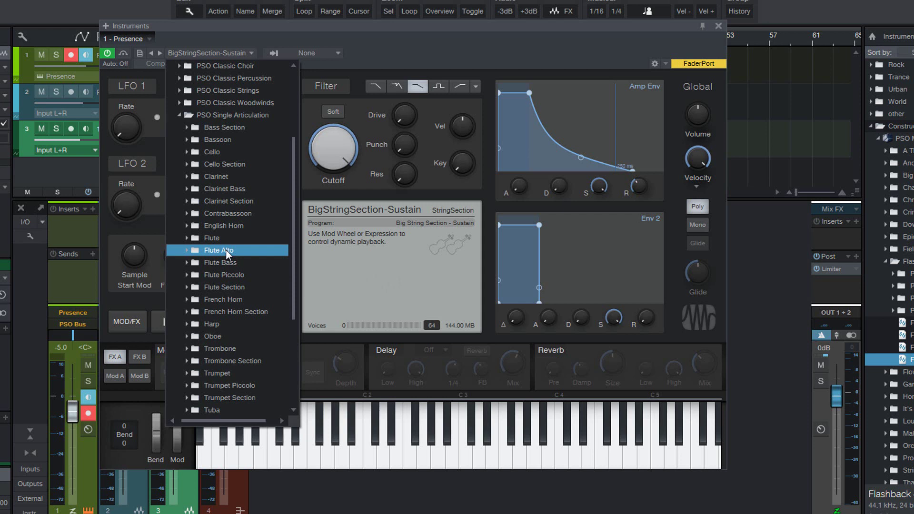
left_click(201, 345)
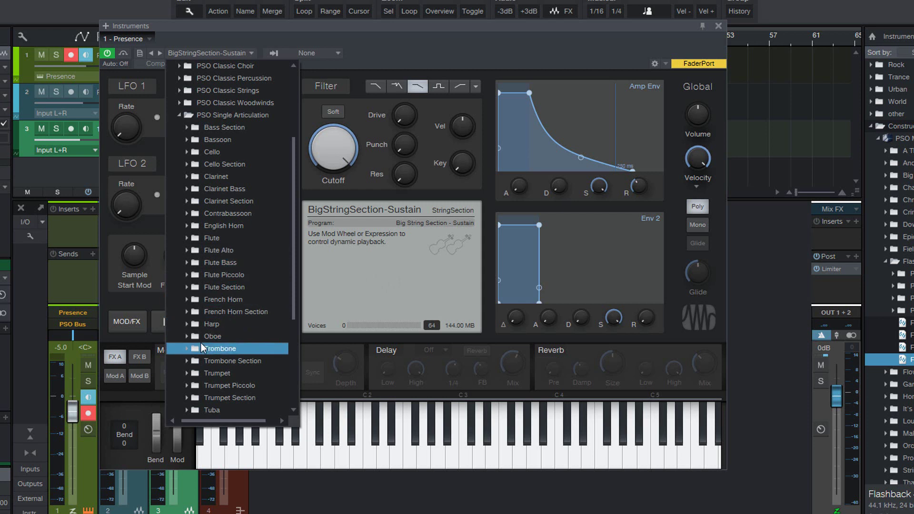
left_click(229, 274)
left_click(234, 373)
left_click(236, 336)
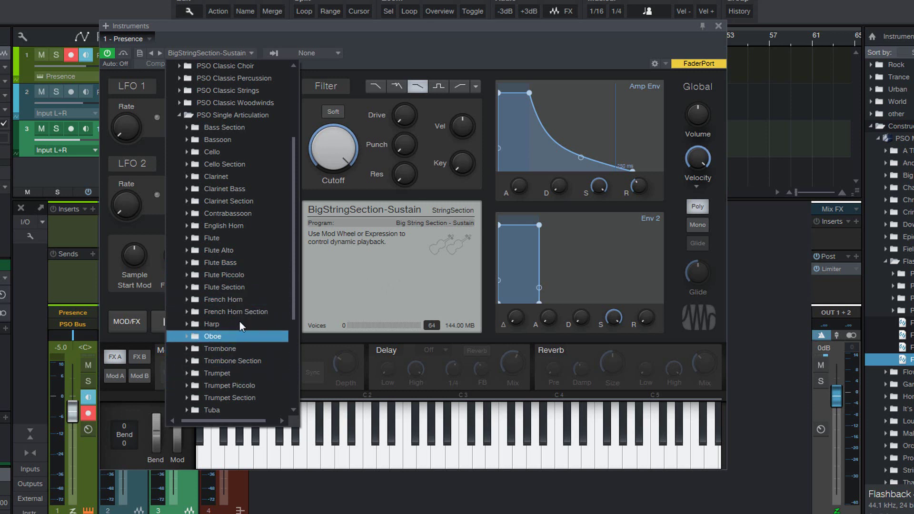
left_click(249, 300)
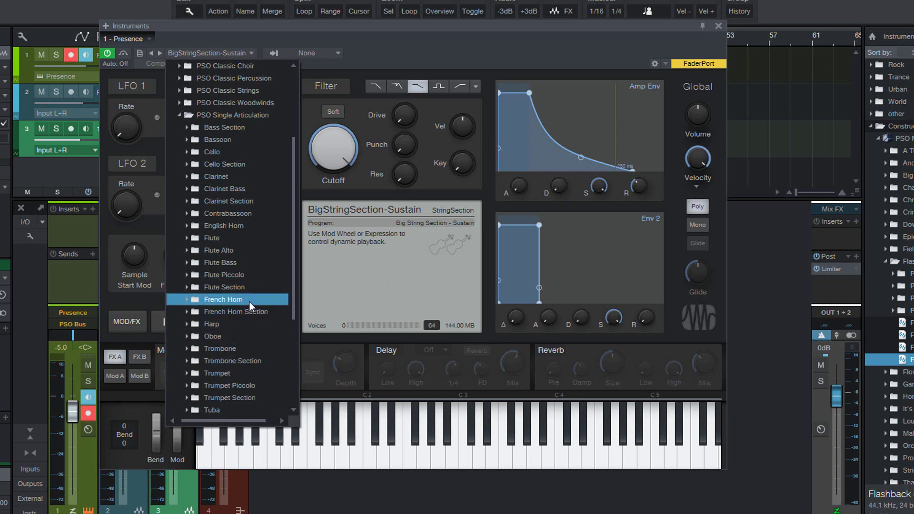